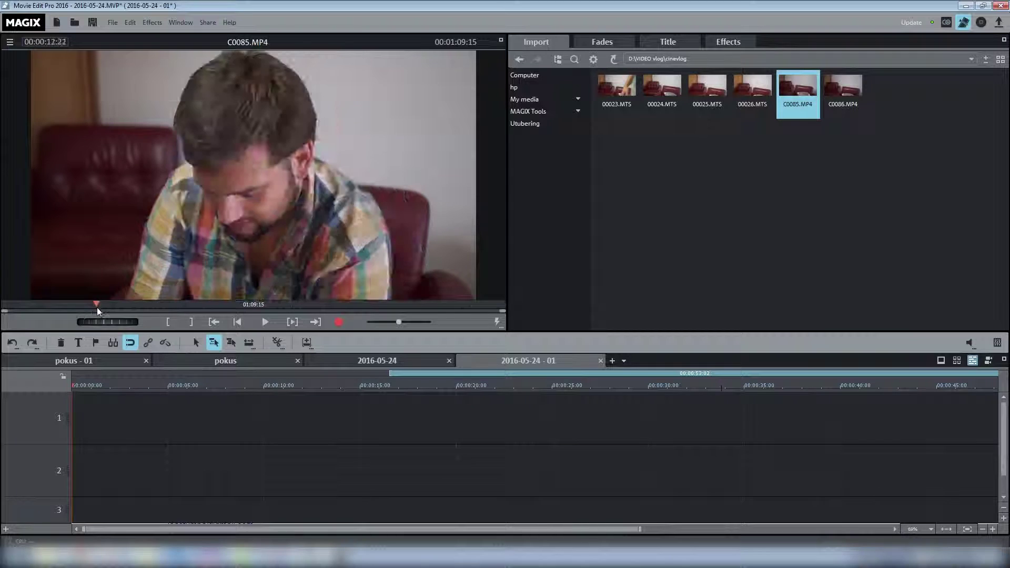
- Mark a range of C0085.MP4 starting at 00:00:16:09 with a length of 48:04 and place it near the beginning of track 1
{"action": "key", "text": "space"}
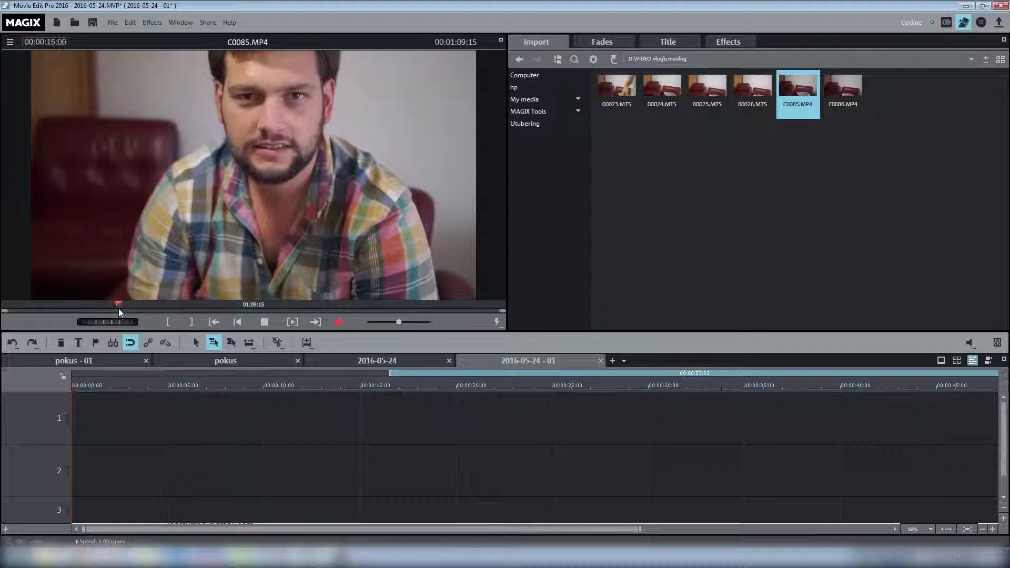
{"action": "key", "text": "i"}
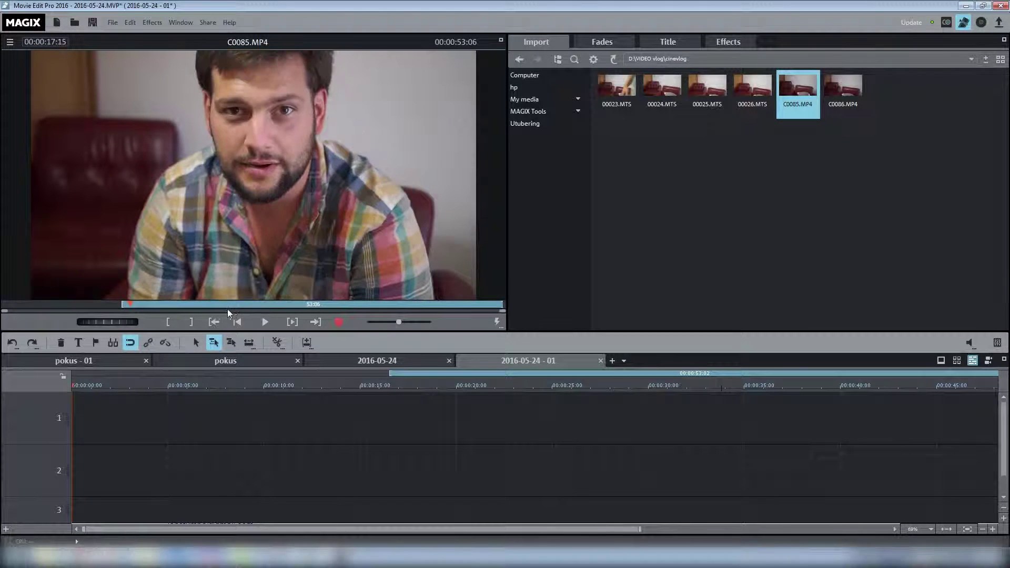
{"action": "left_click", "coordinate": [454, 304]}
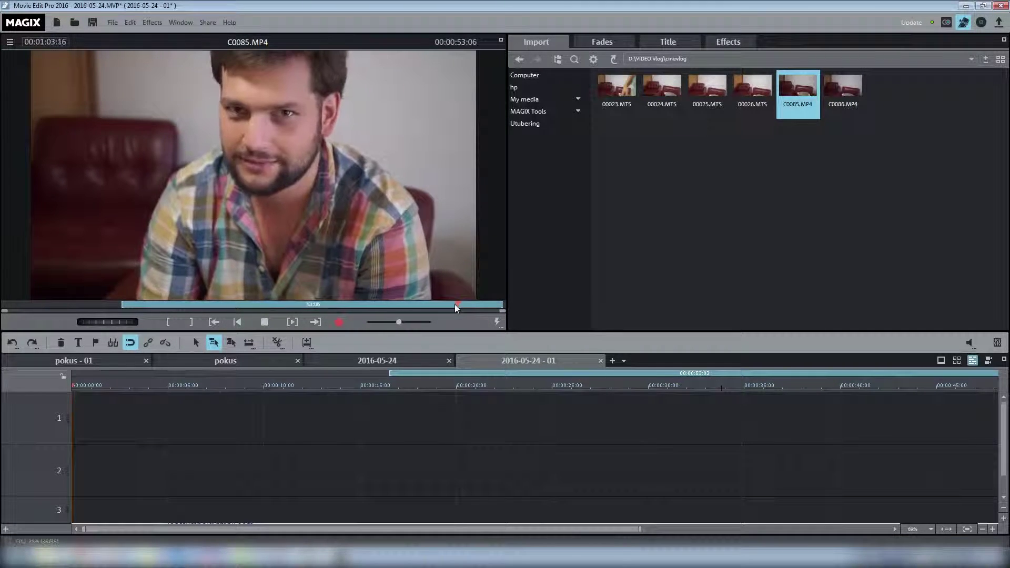
{"action": "key", "text": "o"}
{"action": "left_click_drag", "start_coordinate": [425, 298], "coordinate": [137, 399]}
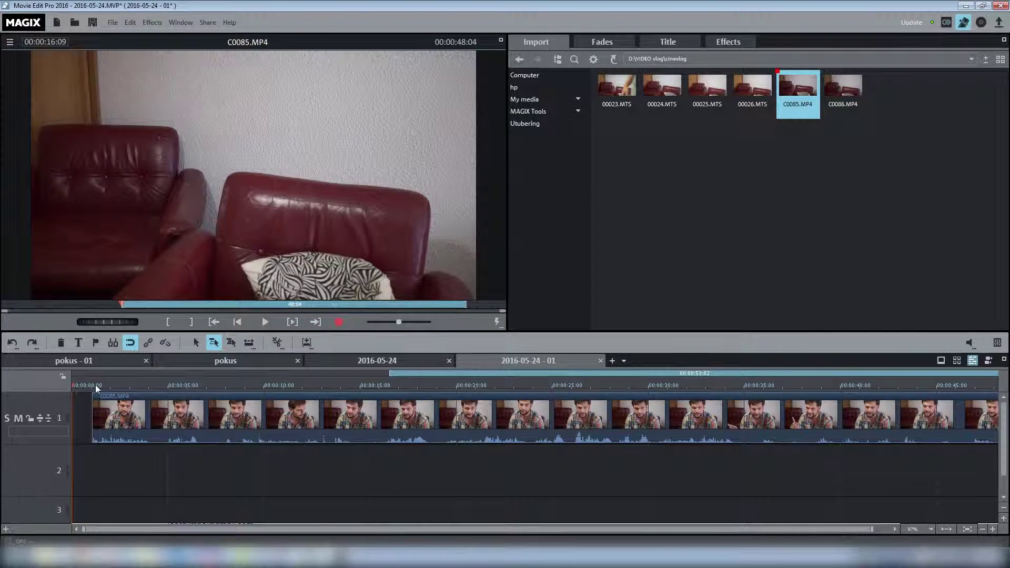
- Create the waveform display for the 00024.MTS clip on track 2, and undo the addition of that clip
{"action": "left_click_drag", "start_coordinate": [95, 383], "coordinate": [116, 385]}
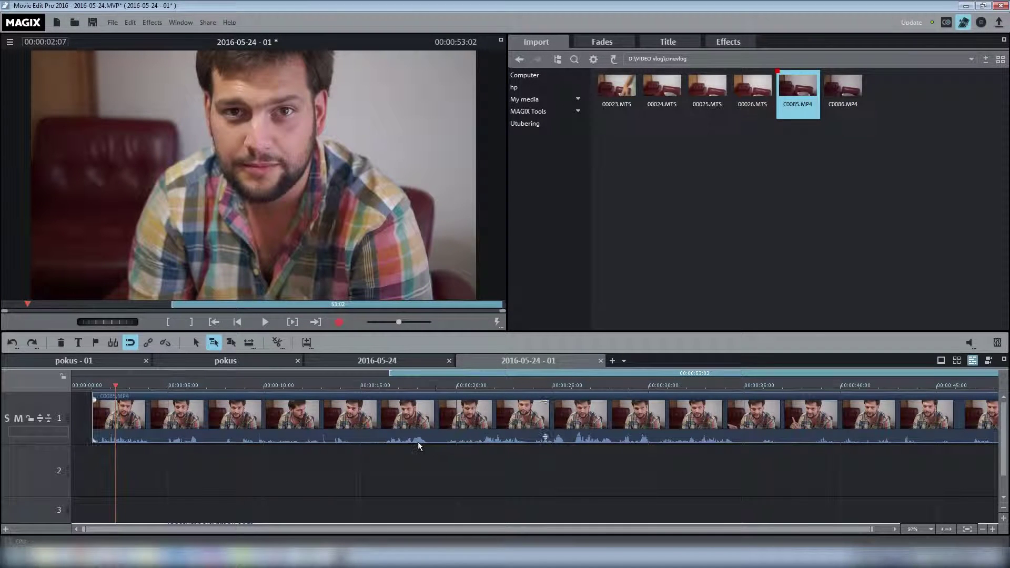
{"action": "mouse_move", "coordinate": [169, 386]}
{"action": "left_mouse_down"}
{"action": "mouse_move", "coordinate": [195, 385]}
{"action": "mouse_move", "coordinate": [182, 386]}
{"action": "left_mouse_up"}
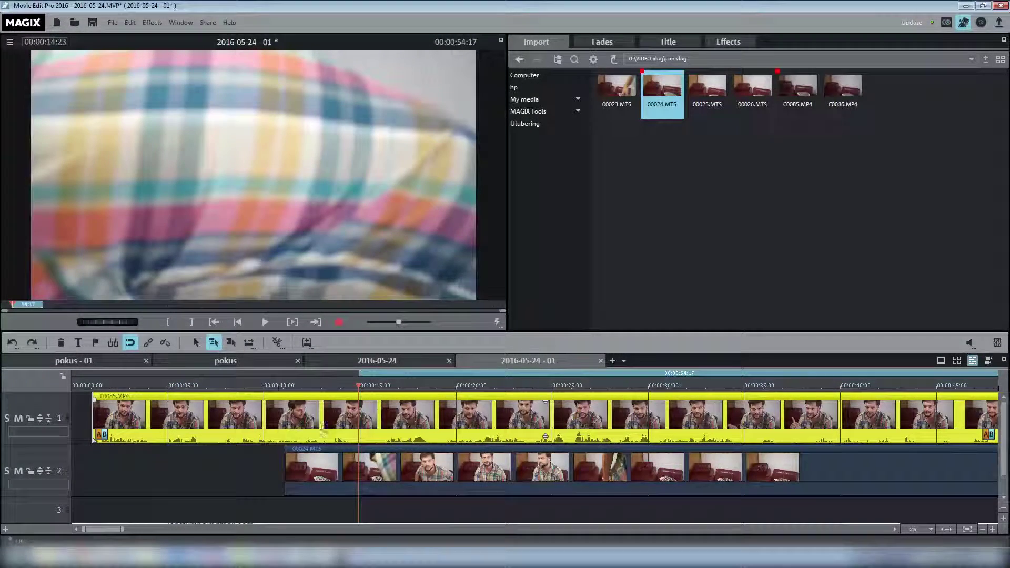
{"action": "left_click", "coordinate": [352, 488]}
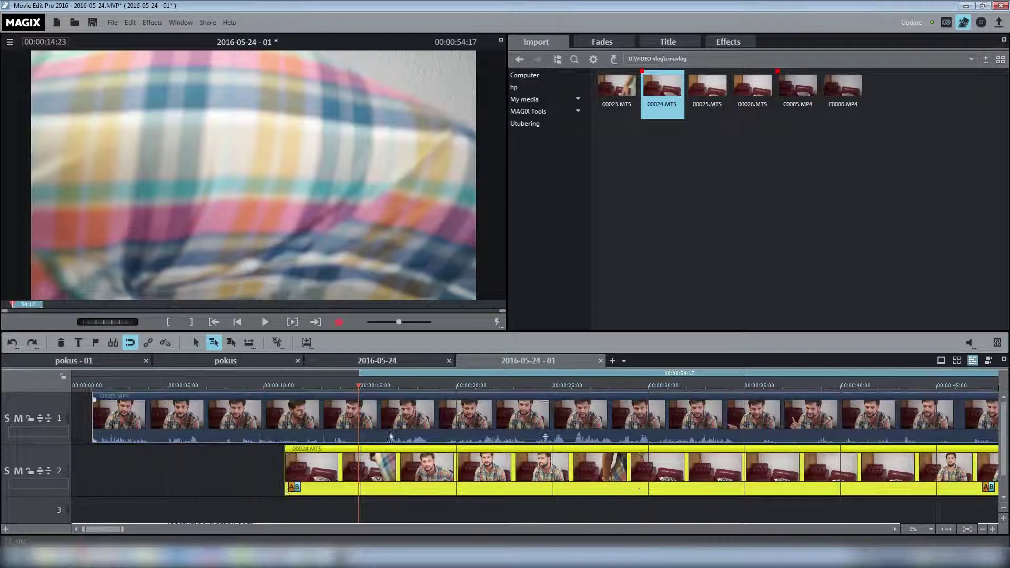
{"action": "right_click", "coordinate": [383, 473]}
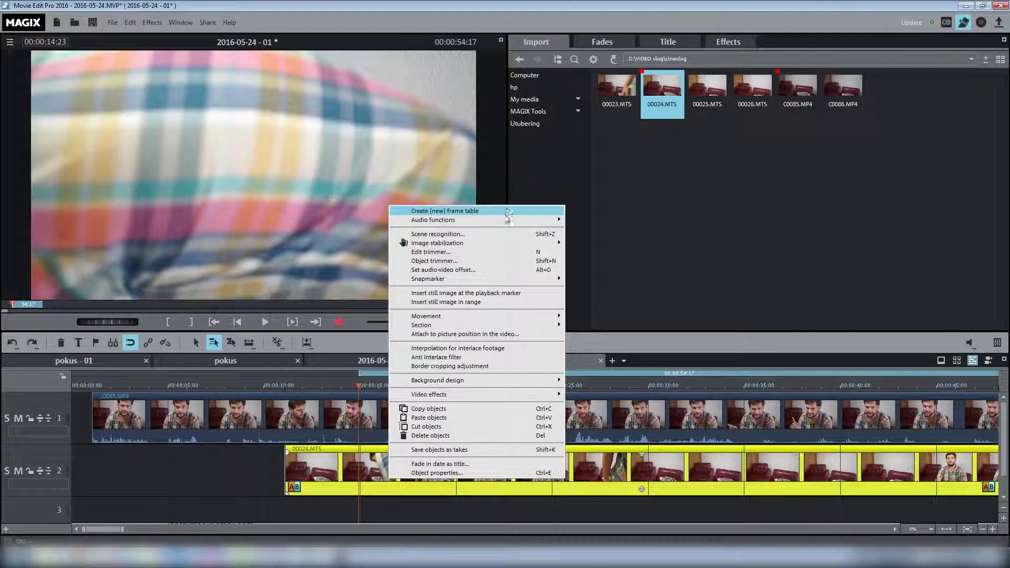
{"action": "mouse_move", "coordinate": [503, 219]}
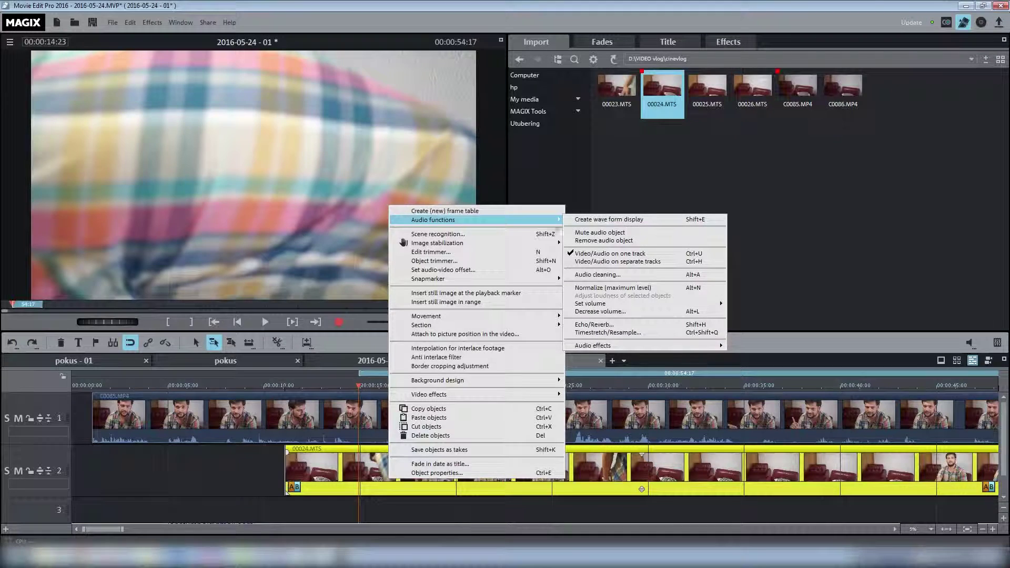
{"action": "left_click", "coordinate": [664, 224]}
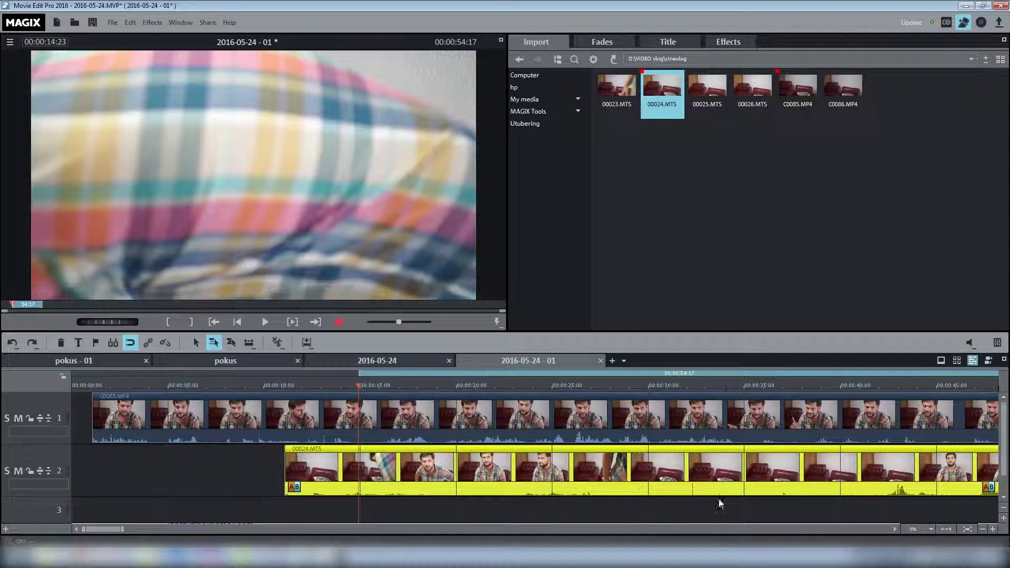
{"action": "left_click", "coordinate": [873, 505]}
{"action": "key", "text": "ctrl+z"}
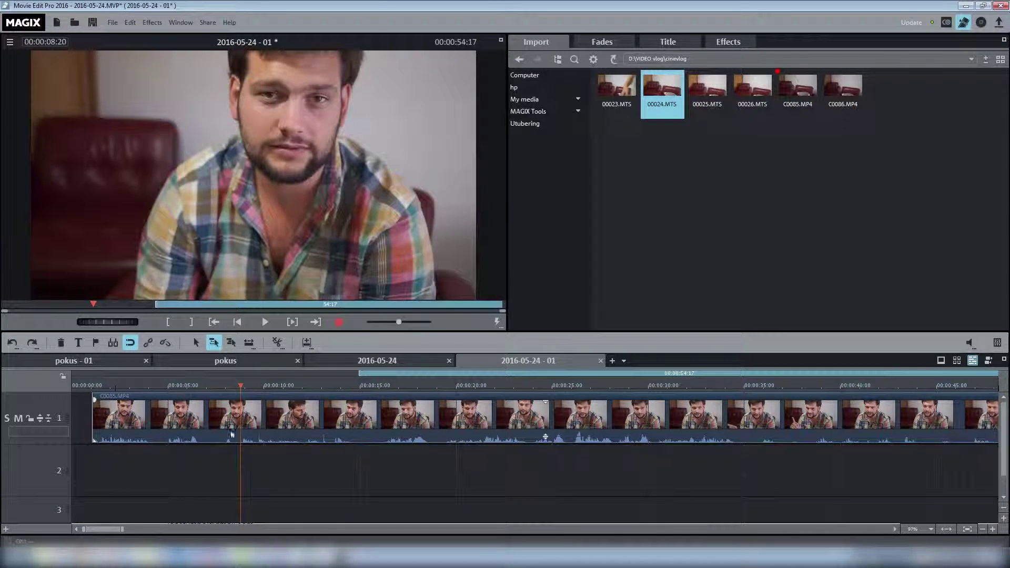
- Split the C0085.MP4 clip's video and audio onto separate tracks
{"action": "left_click", "coordinate": [314, 439]}
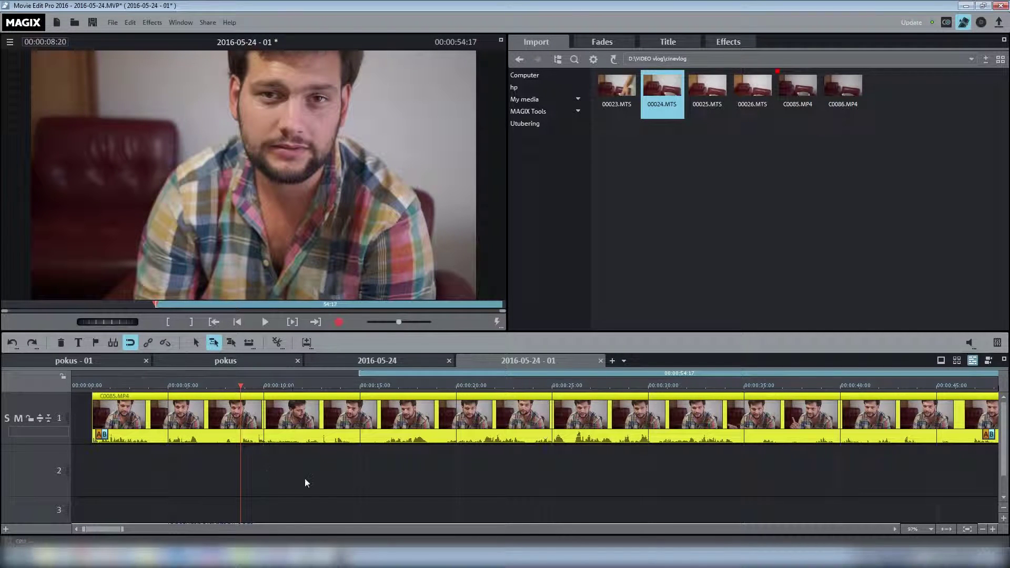
{"action": "right_click", "coordinate": [268, 423]}
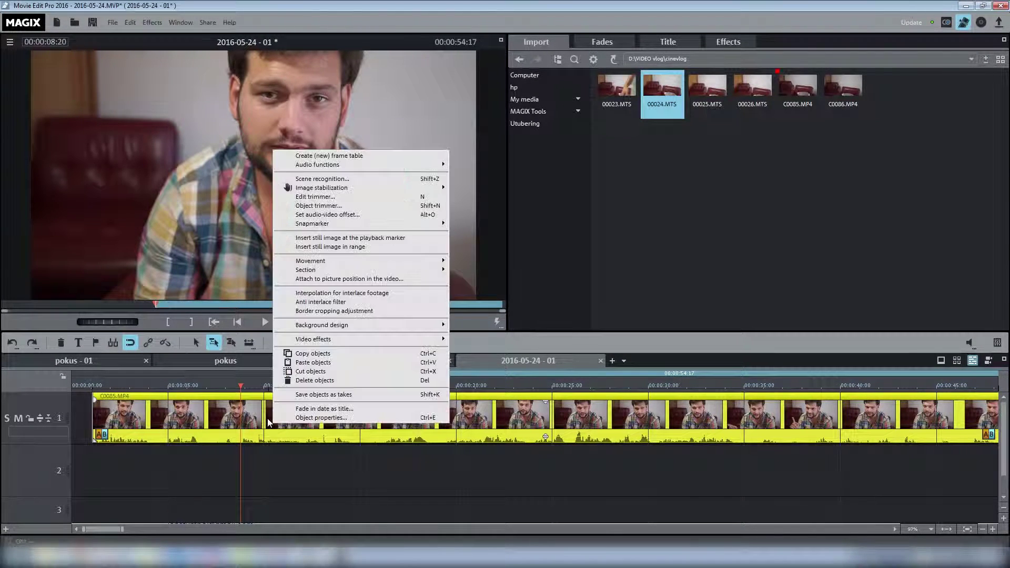
{"action": "mouse_move", "coordinate": [399, 165]}
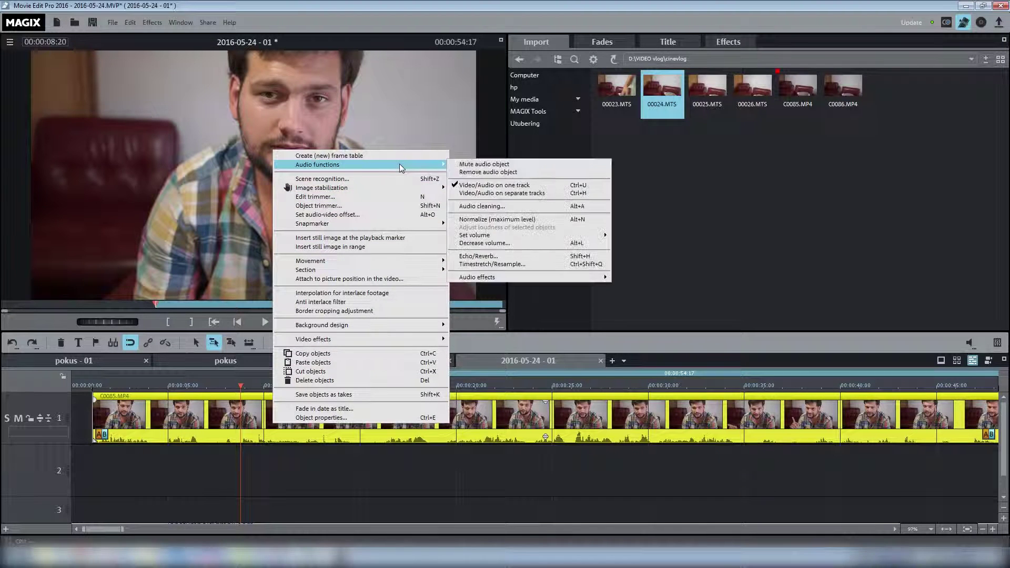
{"action": "left_click", "coordinate": [524, 194]}
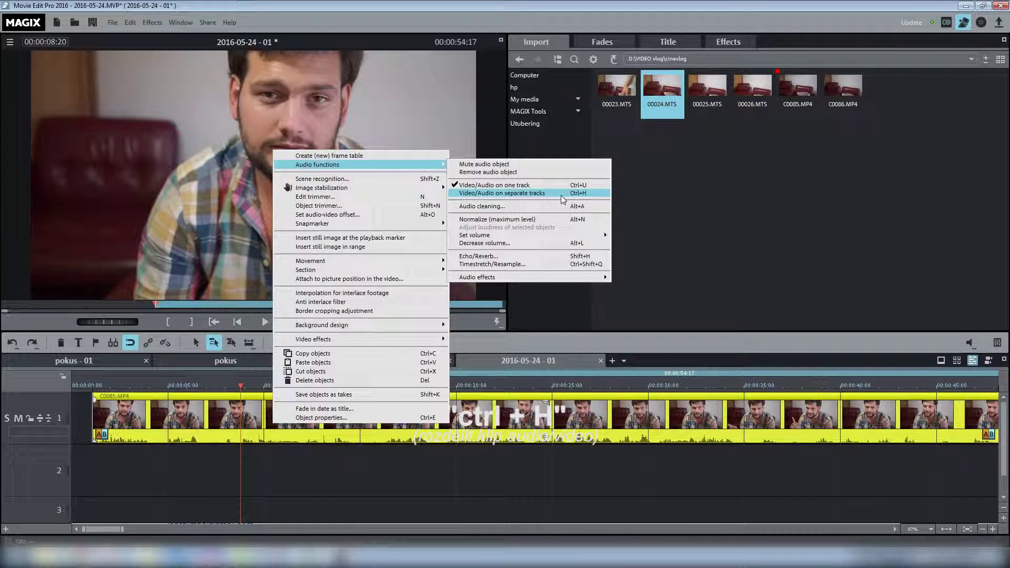
{"action": "left_click", "coordinate": [345, 507]}
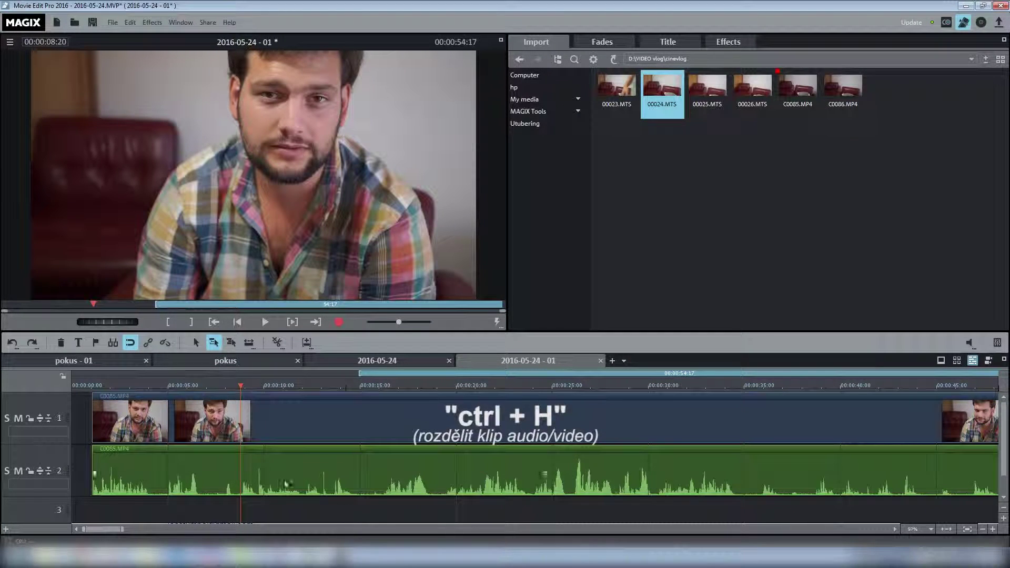
- Preview the C0085.MP4 clip and cut its video and audio at 00:00:07:13
{"action": "left_click", "coordinate": [271, 385]}
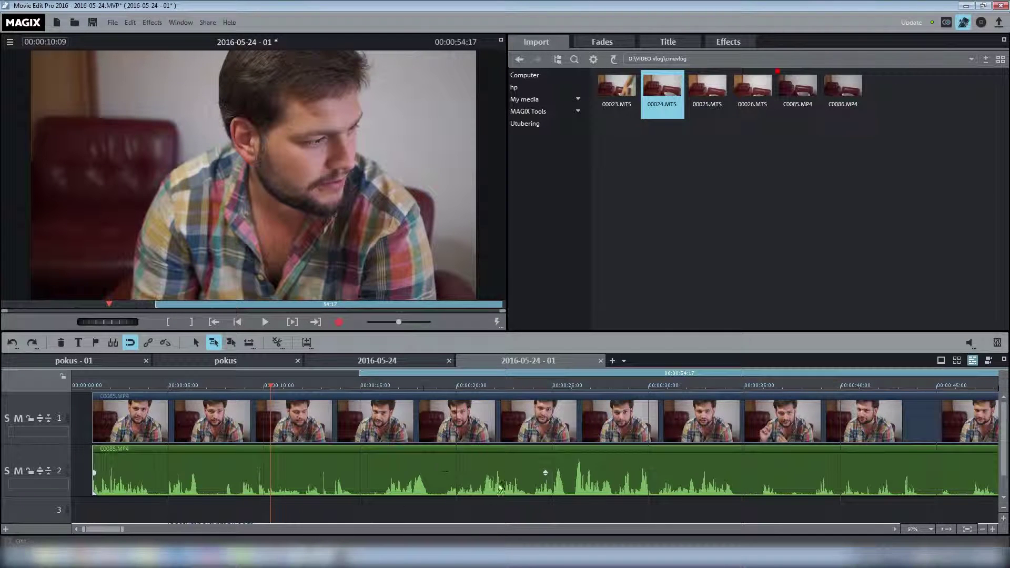
{"action": "left_click", "coordinate": [202, 383]}
{"action": "left_click", "coordinate": [197, 433]}
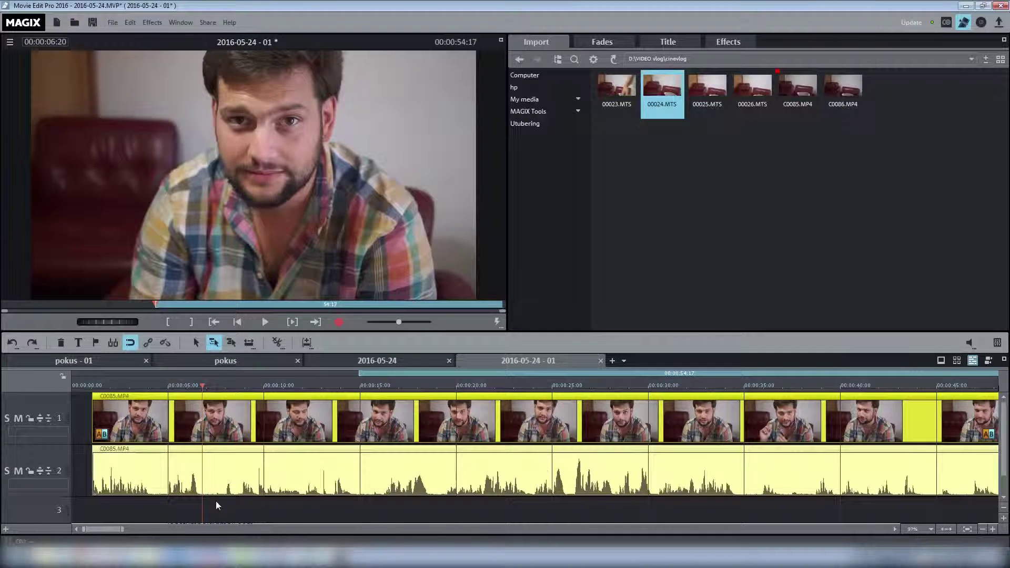
{"action": "key", "text": "space"}
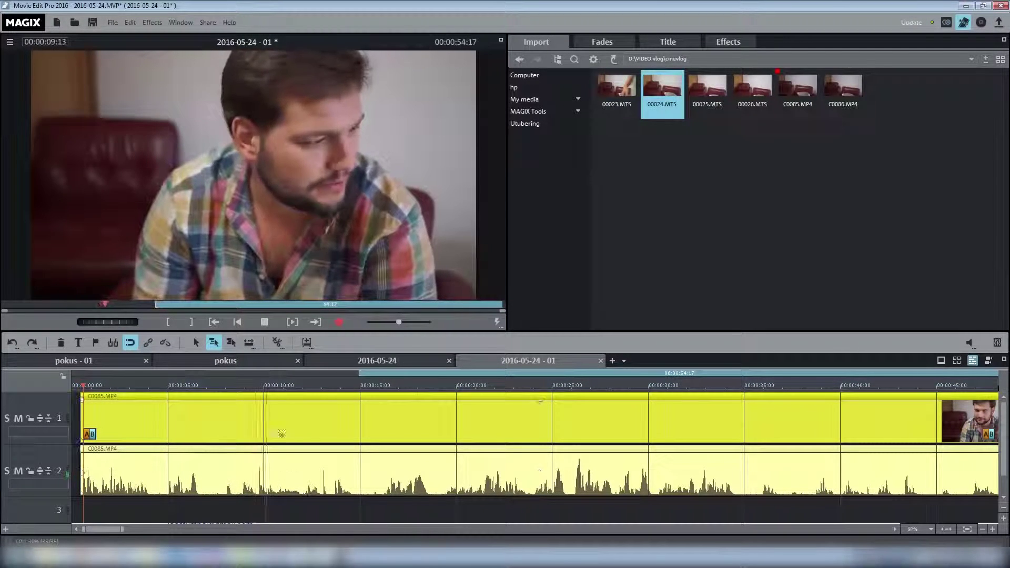
{"action": "key", "text": "space"}
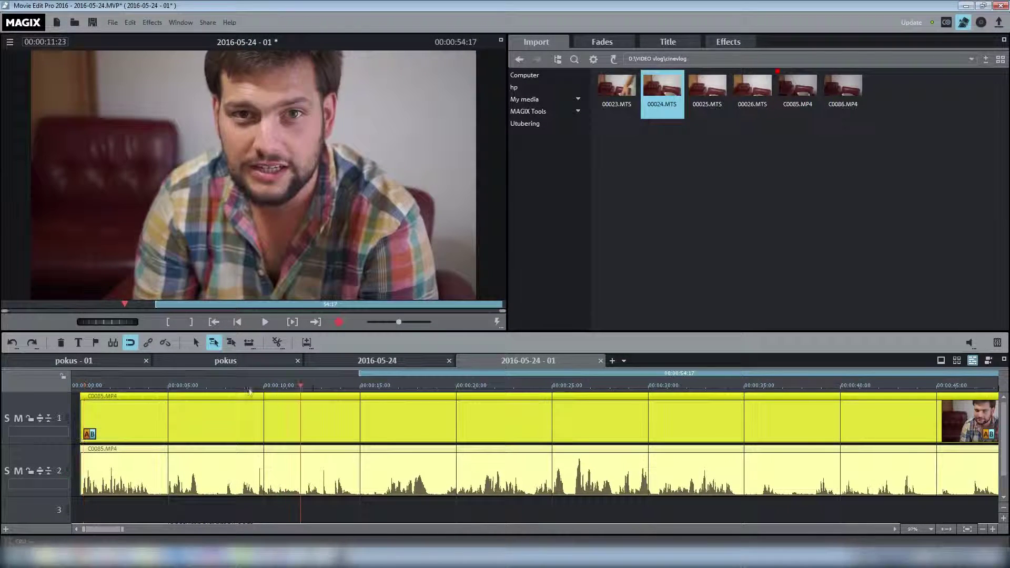
{"action": "left_click_drag", "start_coordinate": [249, 390], "coordinate": [216, 394]}
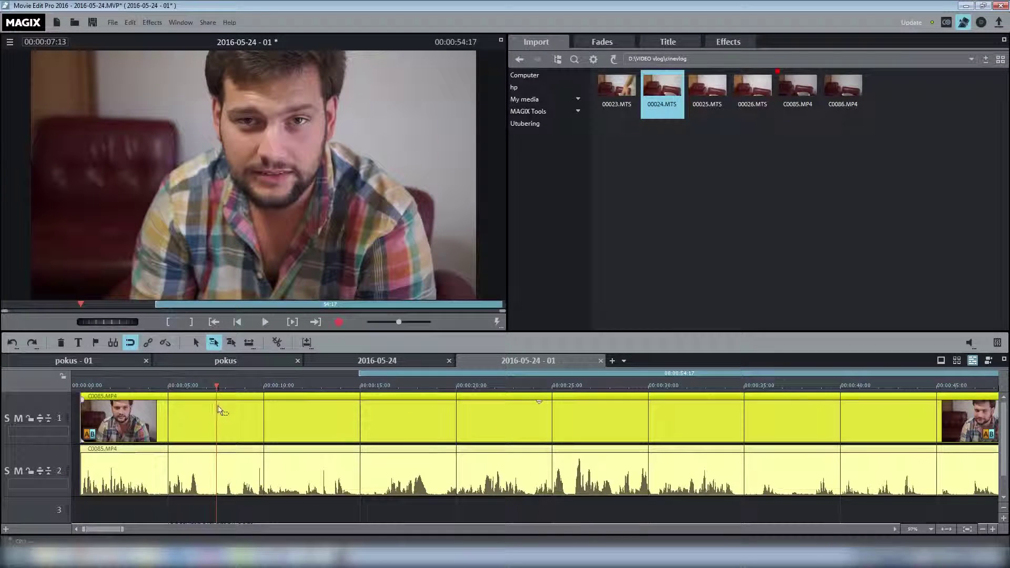
{"action": "left_click", "coordinate": [278, 343]}
- Remove the beginning of the second C0085.MP4 segment up to 00:00:15:14, closing the gap to the first segment
{"action": "key", "text": "space"}
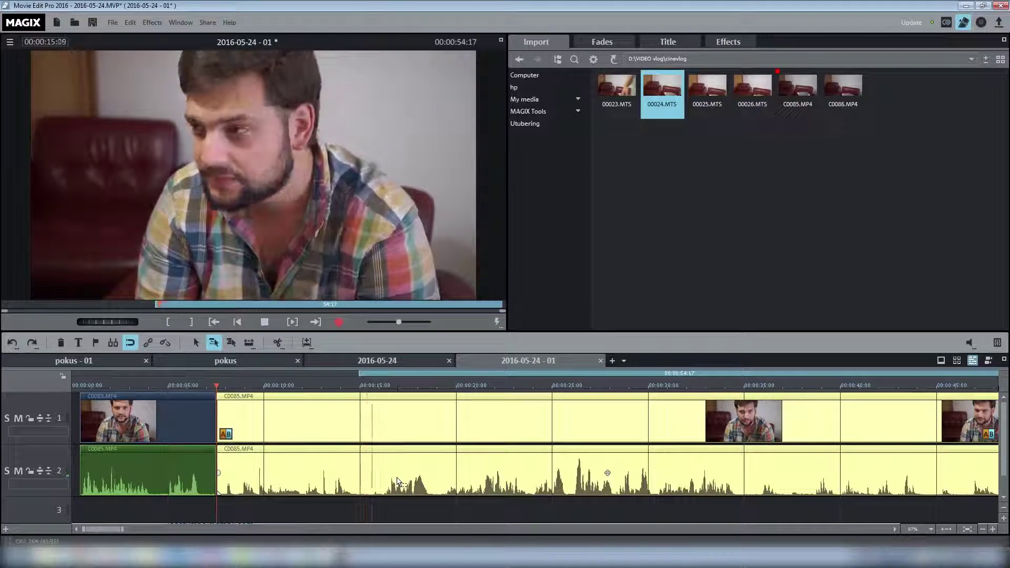
{"action": "key", "text": "space"}
{"action": "left_click", "coordinate": [371, 386]}
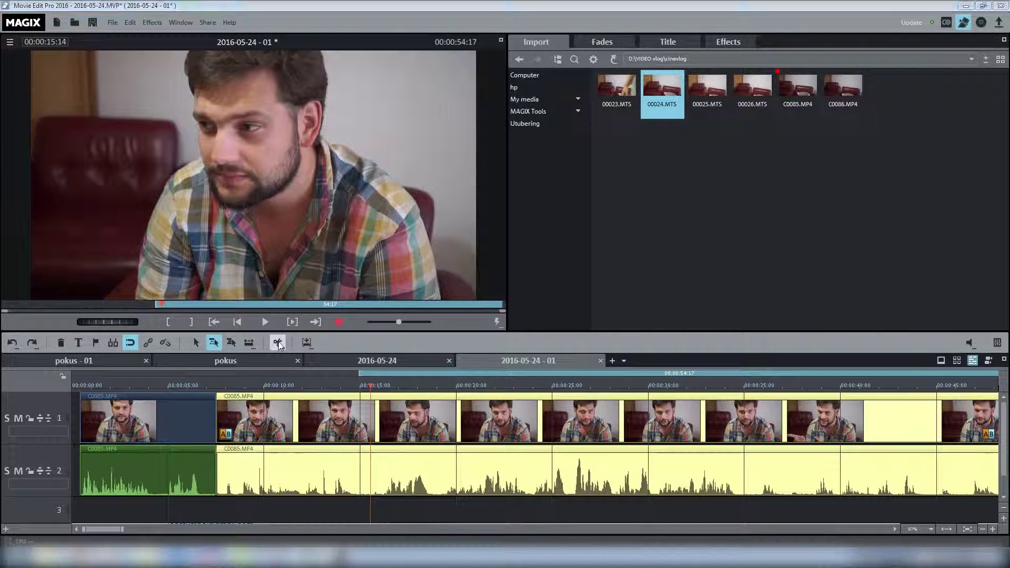
{"action": "key", "text": "ctrl+z"}
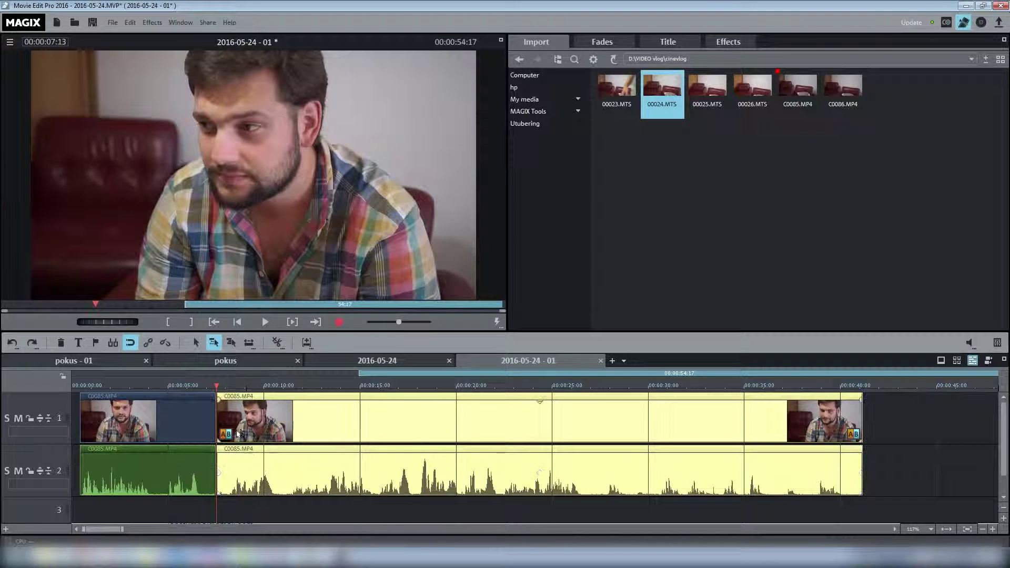
- Preview the second segment and remove its beginning up to 00:00:11:06, closing the gap
{"action": "key", "text": "space"}
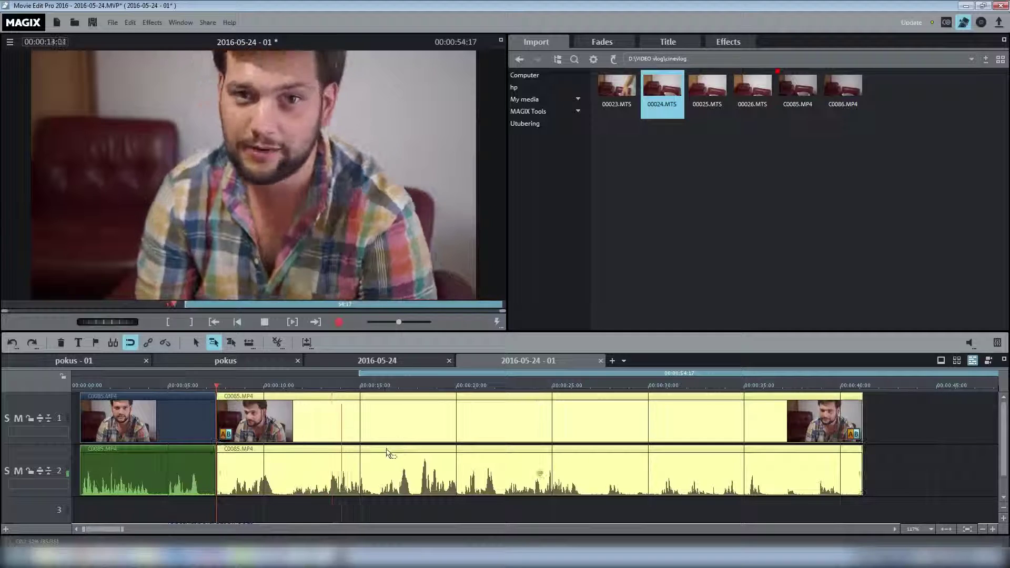
{"action": "key", "text": "space"}
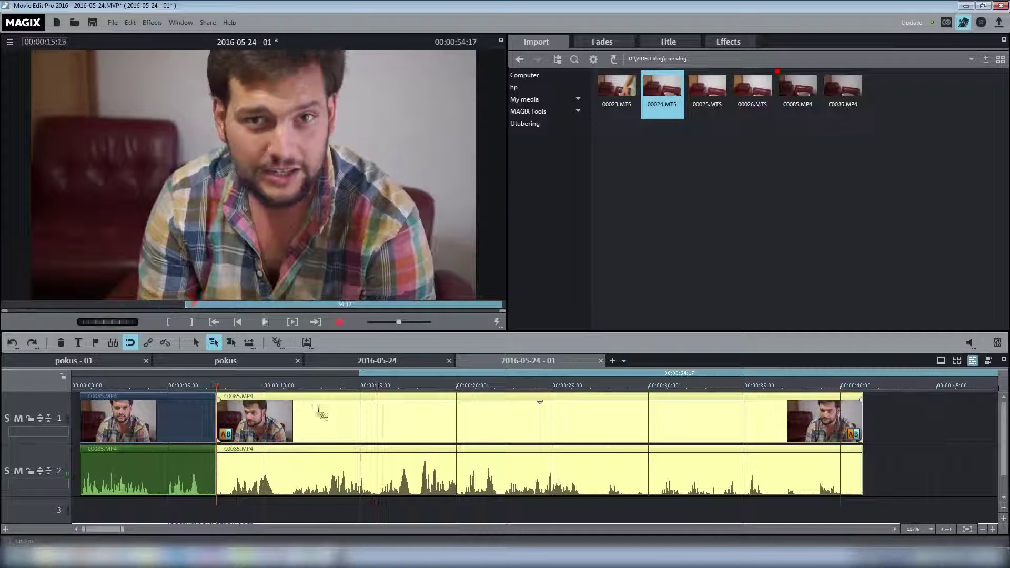
{"action": "left_click", "coordinate": [290, 387]}
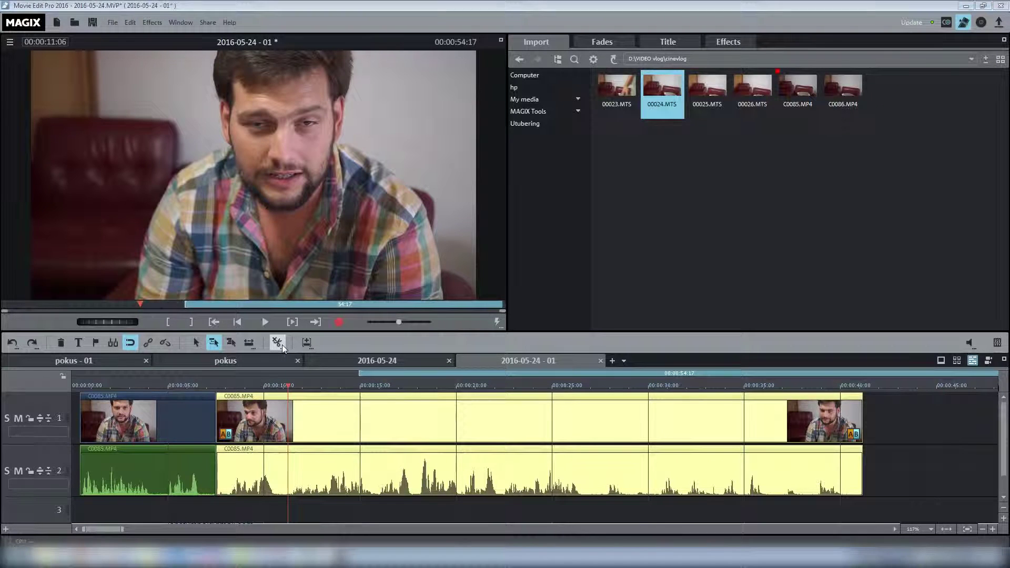
{"action": "key", "text": "z"}
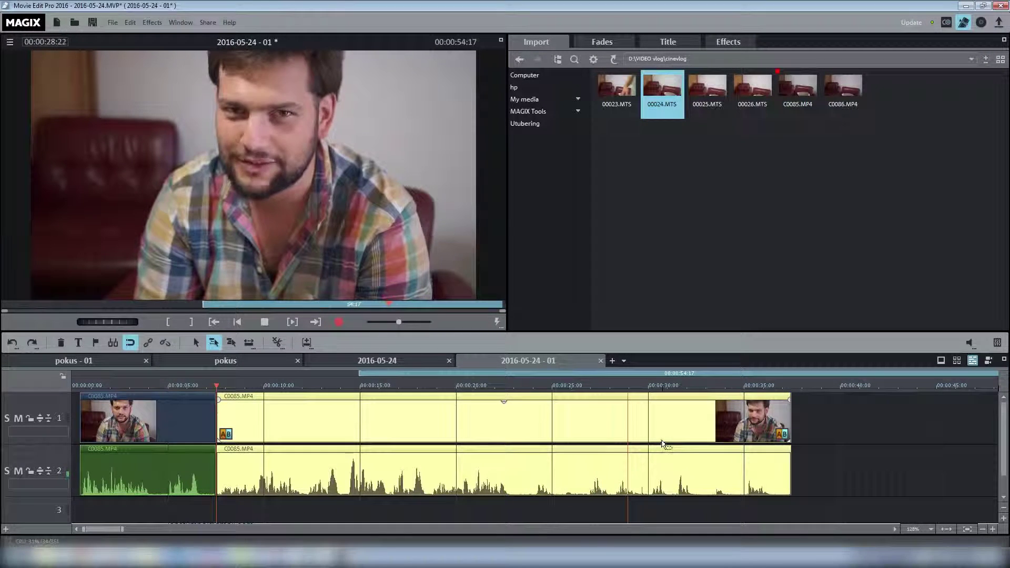
- Review the footage around 25 to 28 seconds and cut the second segment's video and audio at 00:00:26:16
{"action": "left_click", "coordinate": [580, 385]}
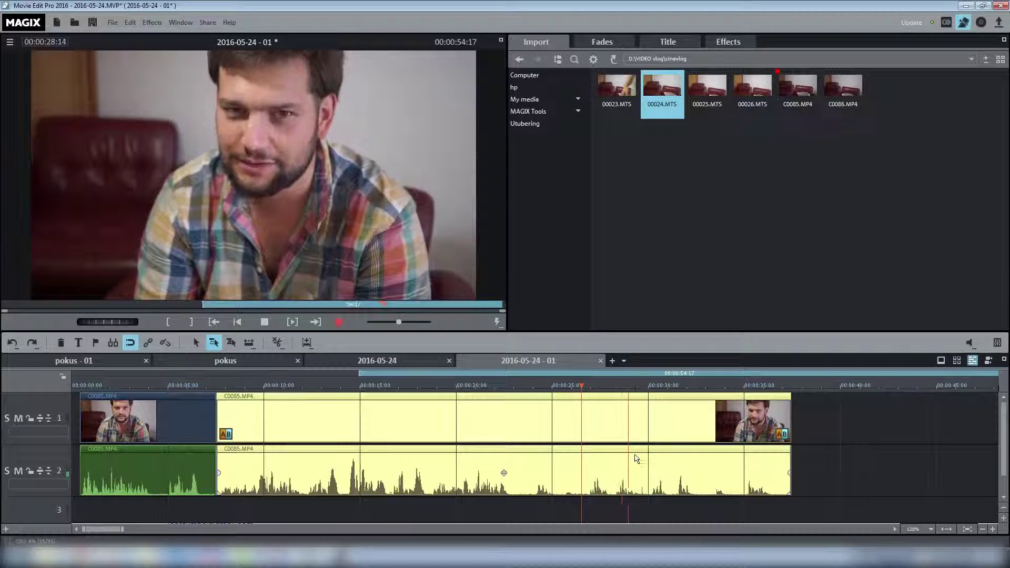
{"action": "left_click", "coordinate": [572, 386]}
{"action": "left_click", "coordinate": [554, 383]}
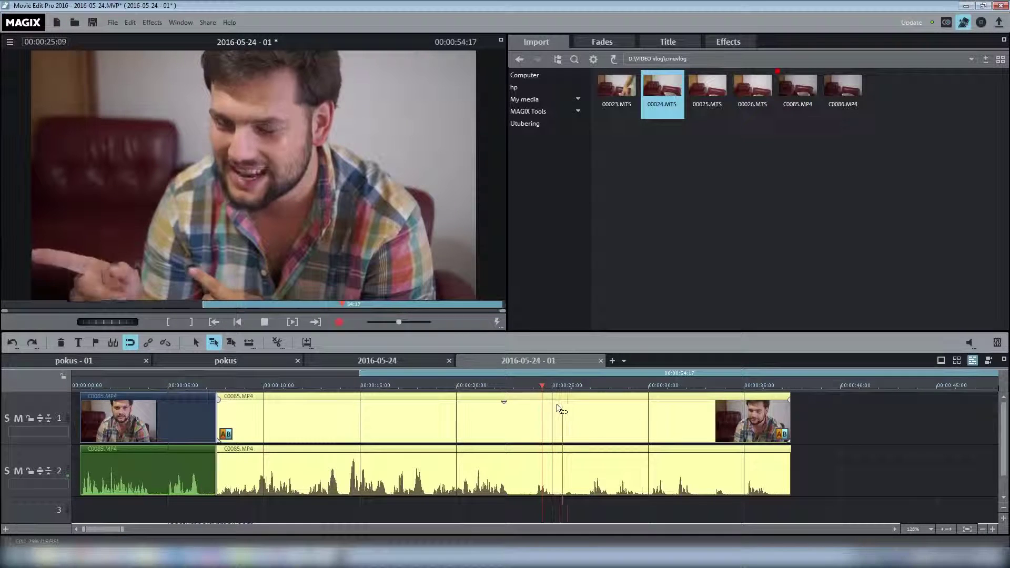
{"action": "key", "text": "space"}
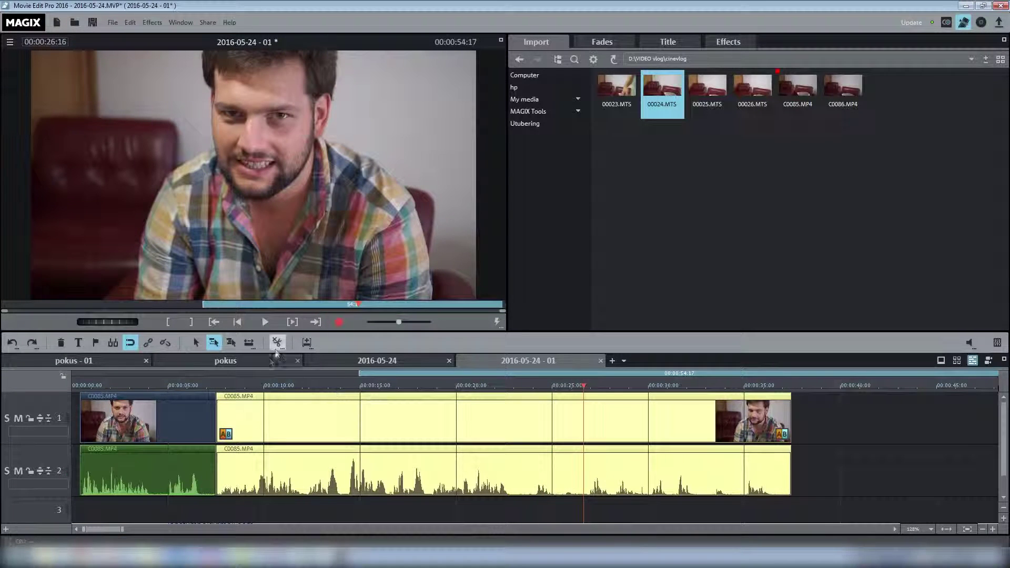
{"action": "left_click", "coordinate": [277, 342]}
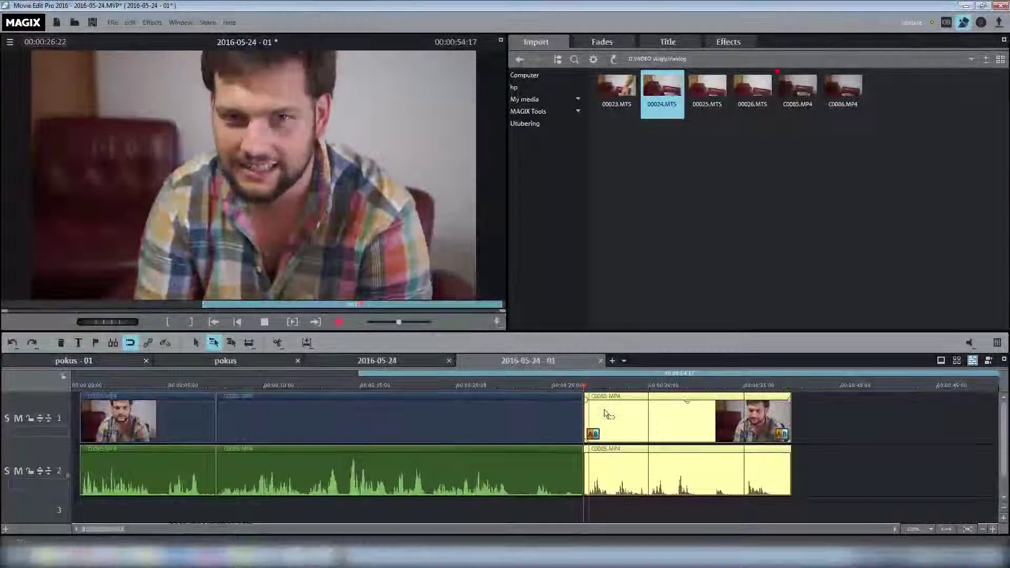
- Remove the beginning of the third segment up to 00:00:28:06, closing the gap
{"action": "key", "text": "space"}
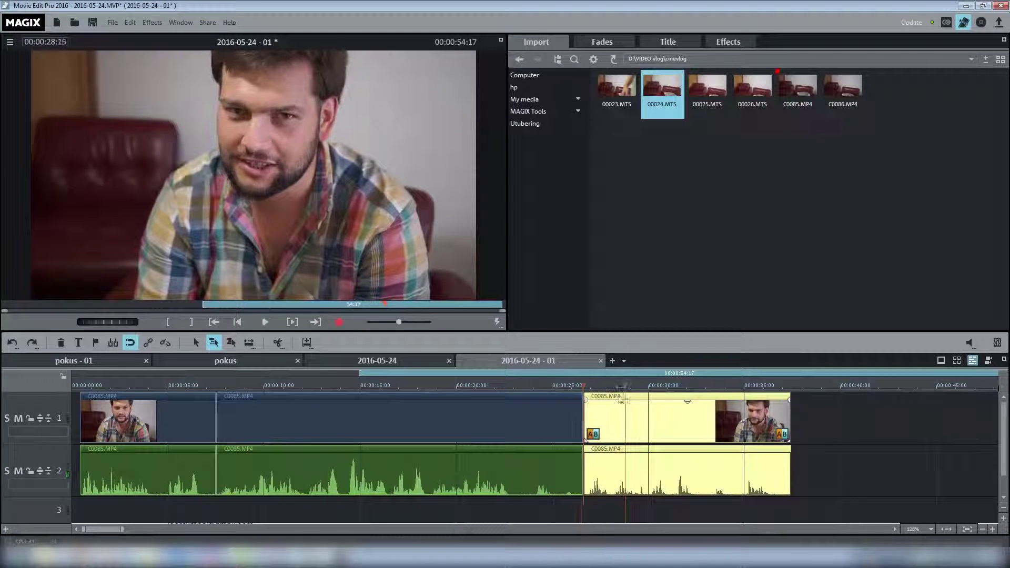
{"action": "left_click", "coordinate": [620, 385]}
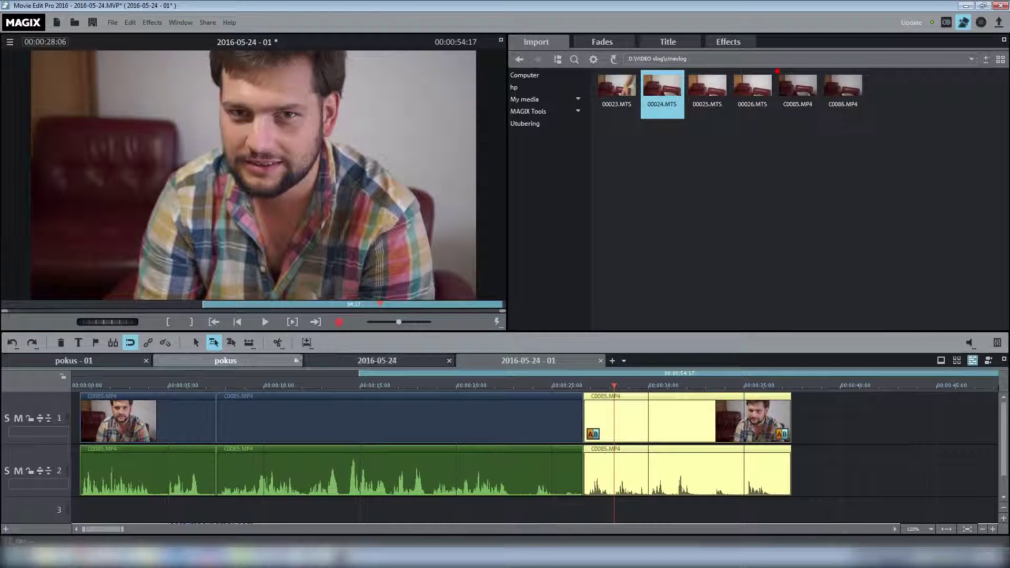
{"action": "key", "text": "z"}
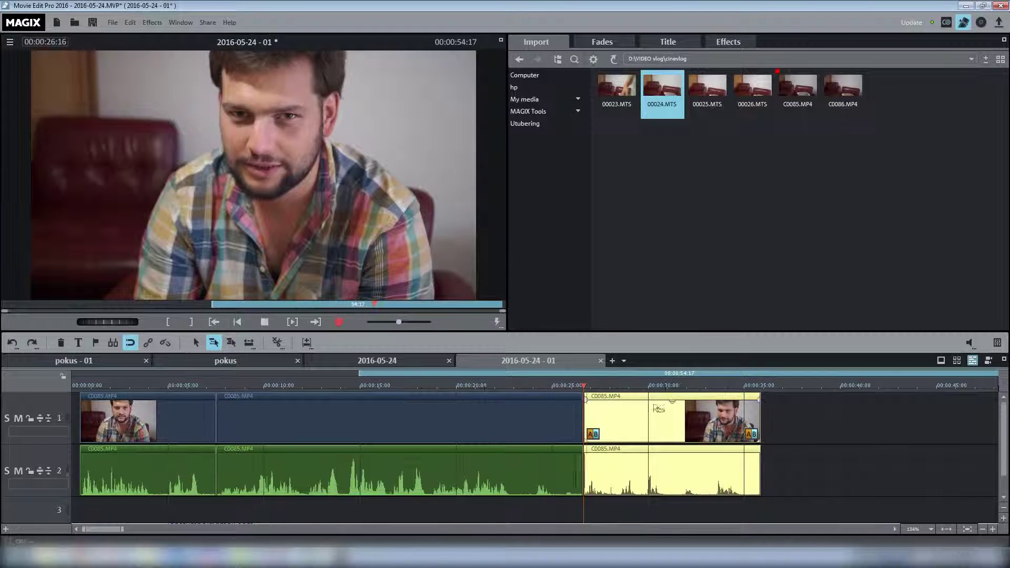
- Play back the third segment and the start of the first segment to check the rough cut
{"action": "key", "text": "space"}
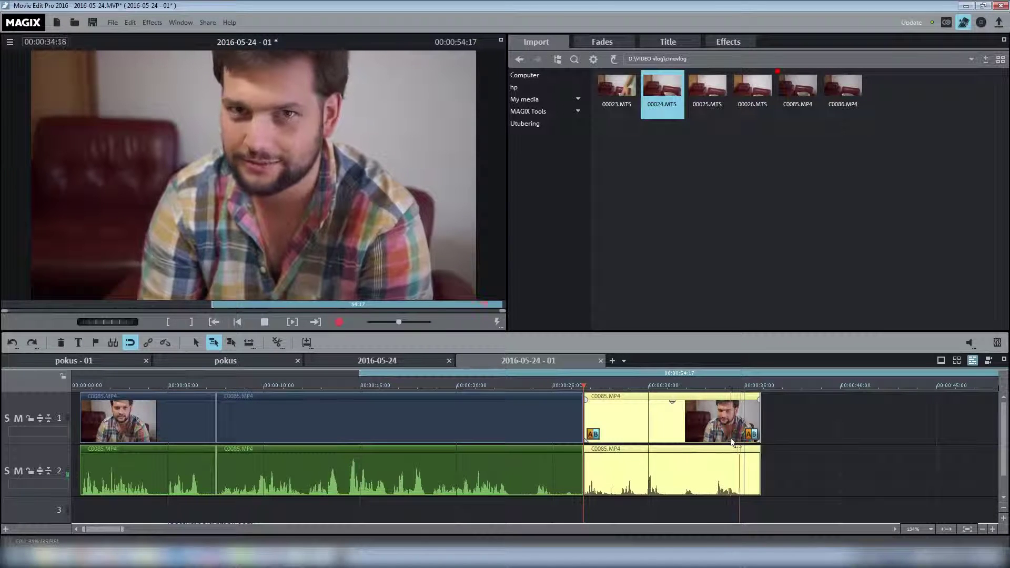
{"action": "left_click", "coordinate": [750, 433]}
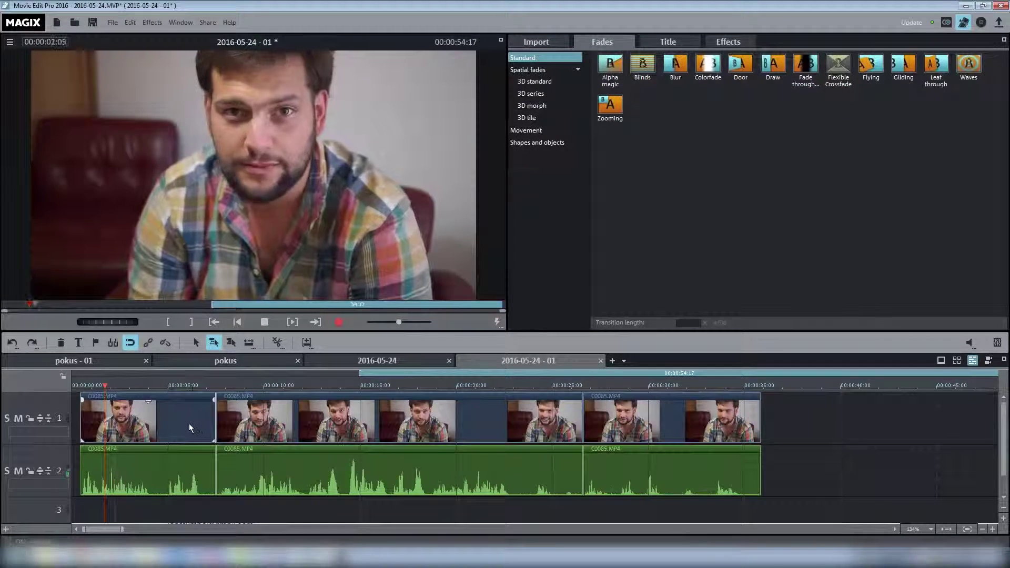
{"action": "key", "text": "space"}
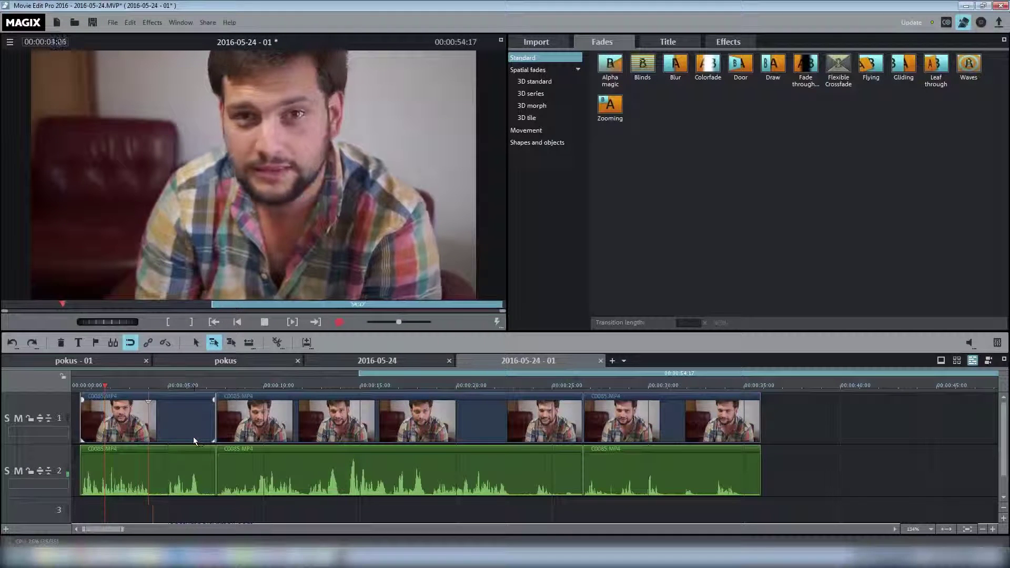
{"action": "left_click", "coordinate": [131, 462]}
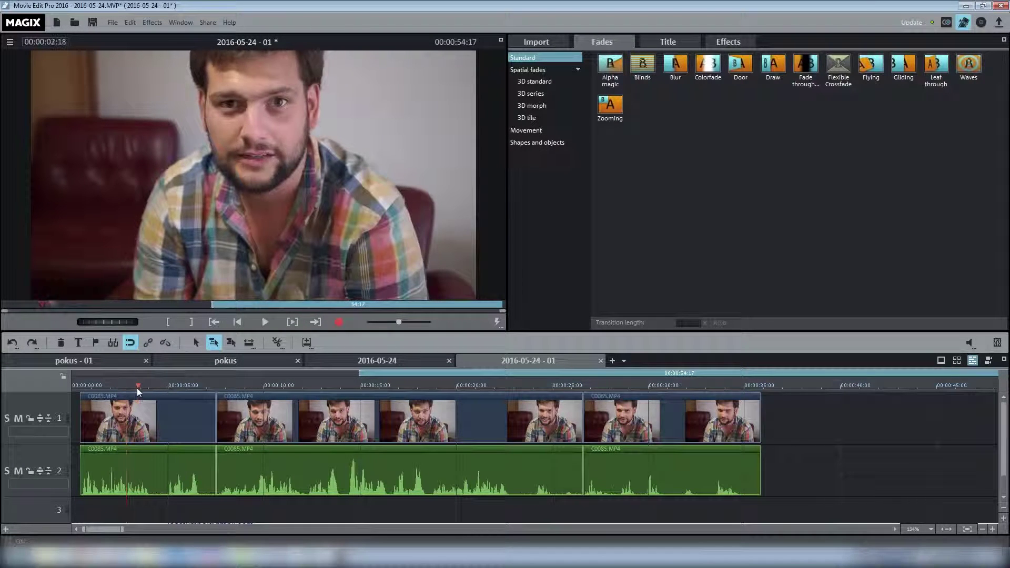
- In audio cleaning for the first segment's audio, enable the DeNoiser at 40 with the noise sample General: Tape noise removal (weak)
{"action": "right_click", "coordinate": [148, 470]}
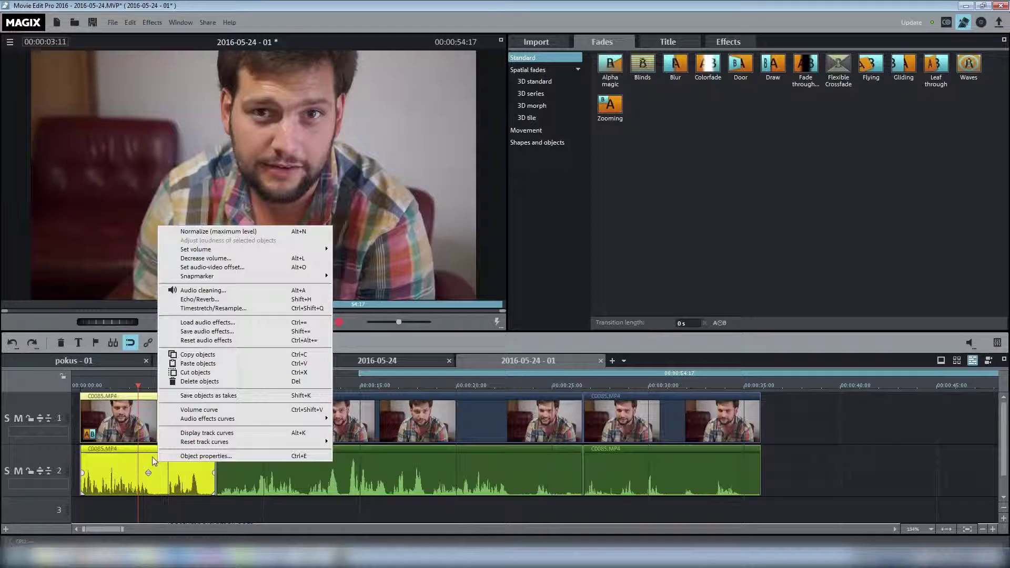
{"action": "left_click", "coordinate": [251, 289]}
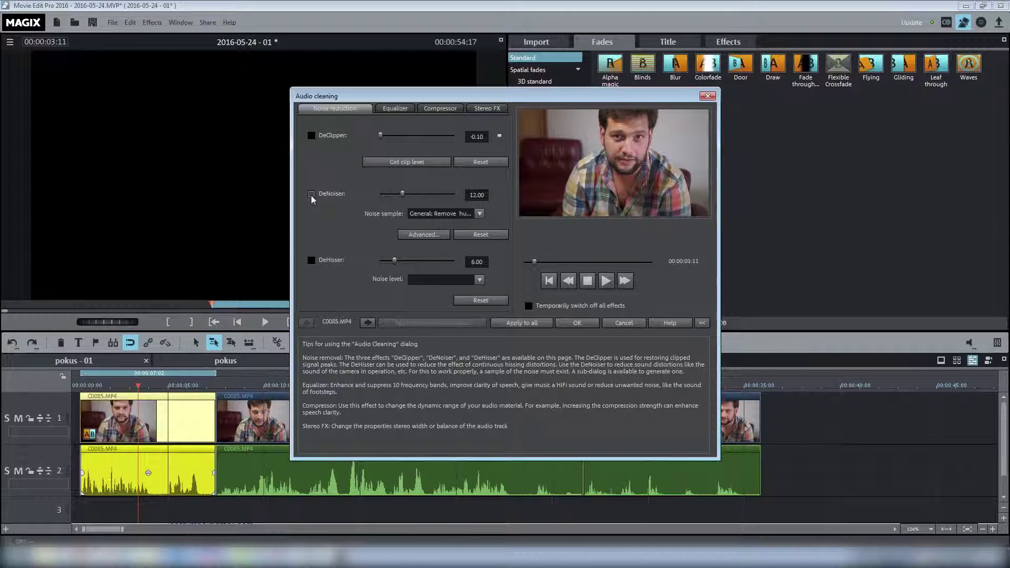
{"action": "scroll", "coordinate": [441, 213], "scroll_direction": "down", "scroll_amount": 11}
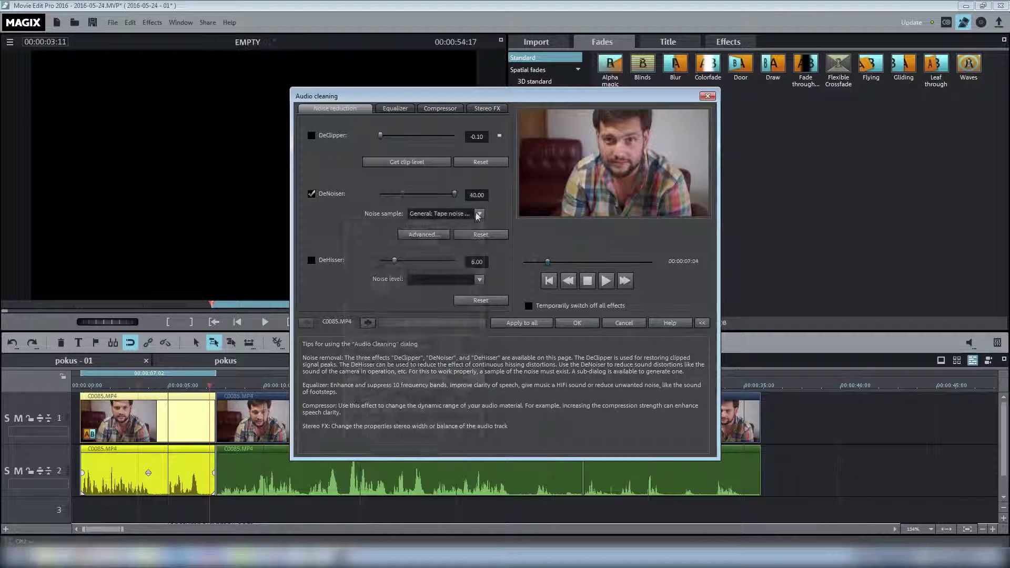
{"action": "left_click", "coordinate": [479, 213]}
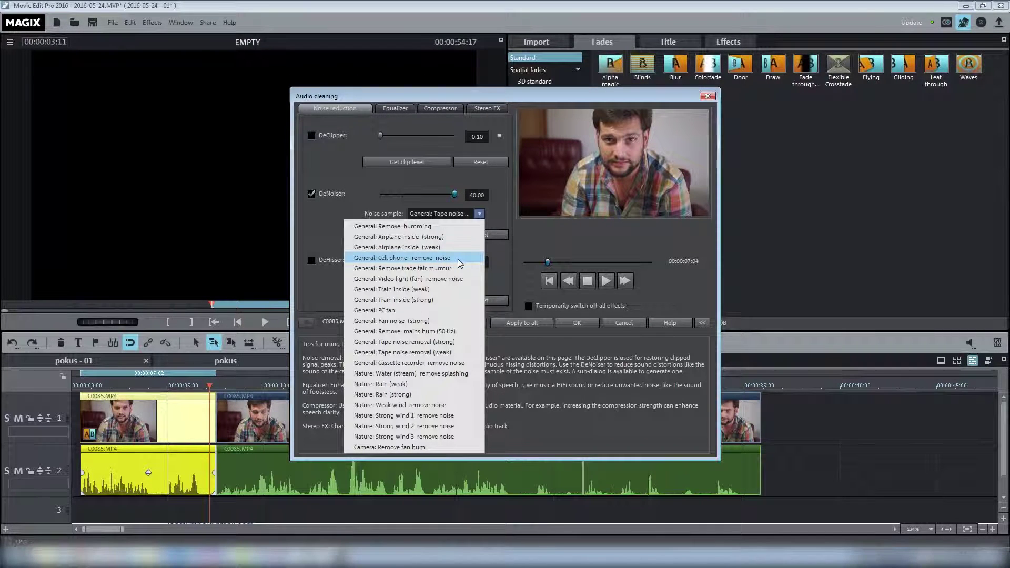
{"action": "left_click", "coordinate": [505, 213]}
{"action": "left_click", "coordinate": [480, 214]}
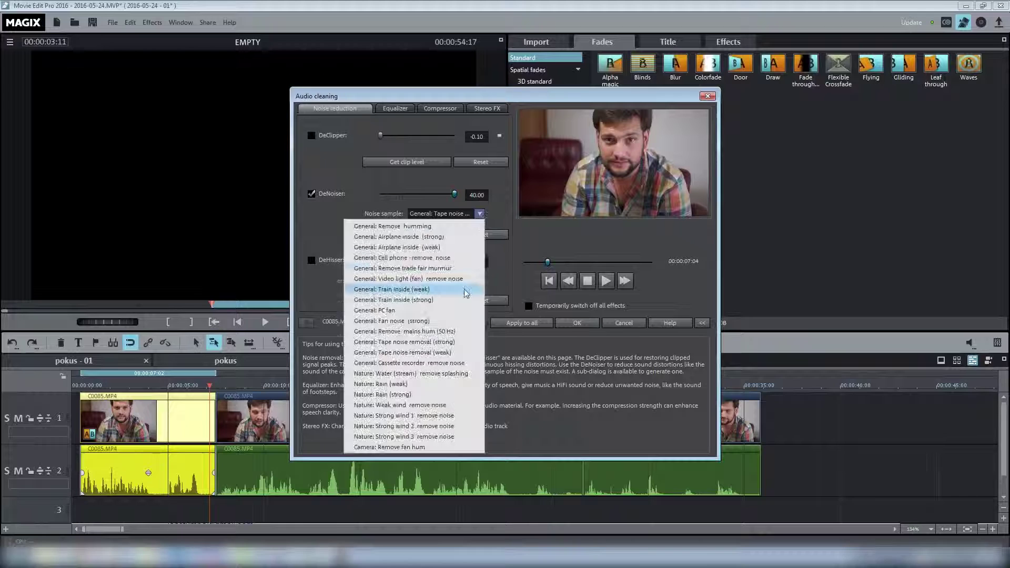
{"action": "left_click", "coordinate": [443, 352]}
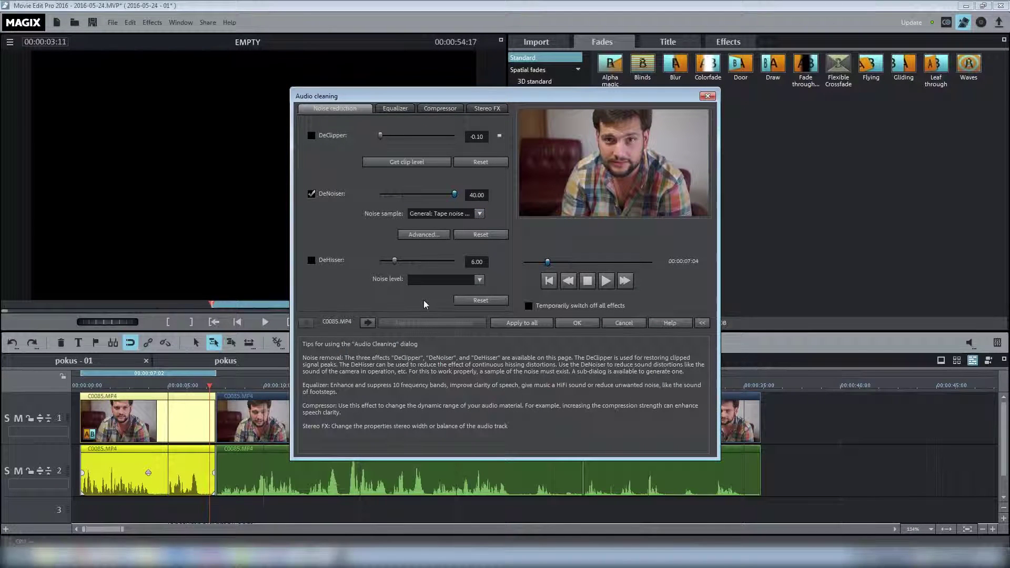
- Preview the first segment's audio from its start with the DeNoiser at 40
{"action": "left_click", "coordinate": [604, 282]}
{"action": "left_click_drag", "start_coordinate": [547, 263], "coordinate": [527, 263]}
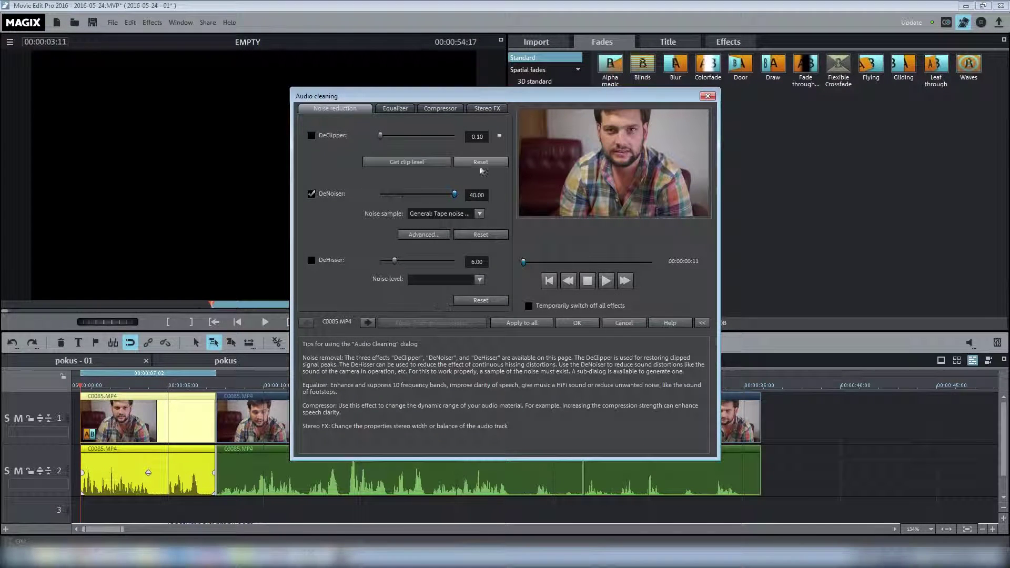
{"action": "left_click", "coordinate": [608, 282]}
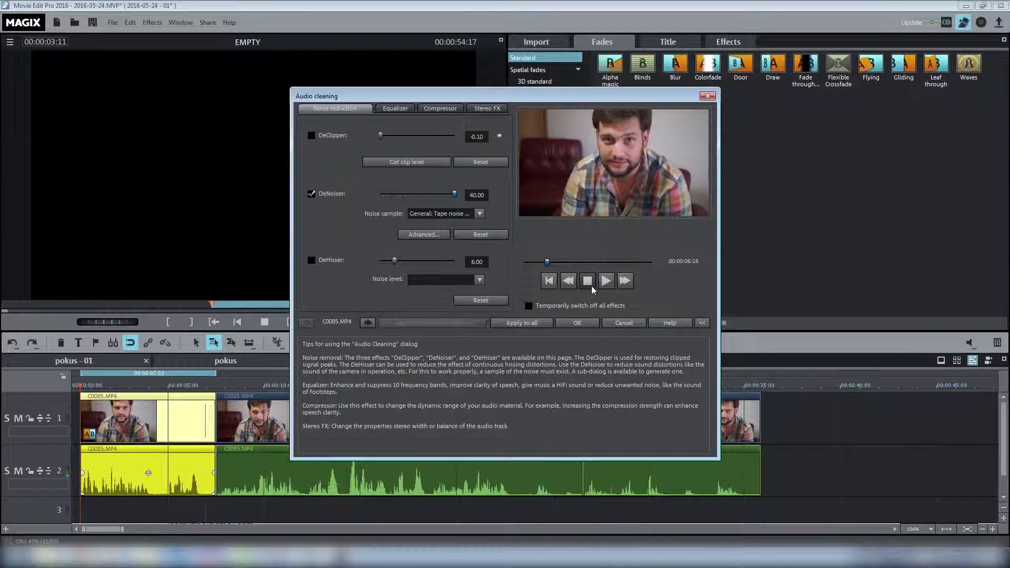
{"action": "left_click", "coordinate": [591, 285]}
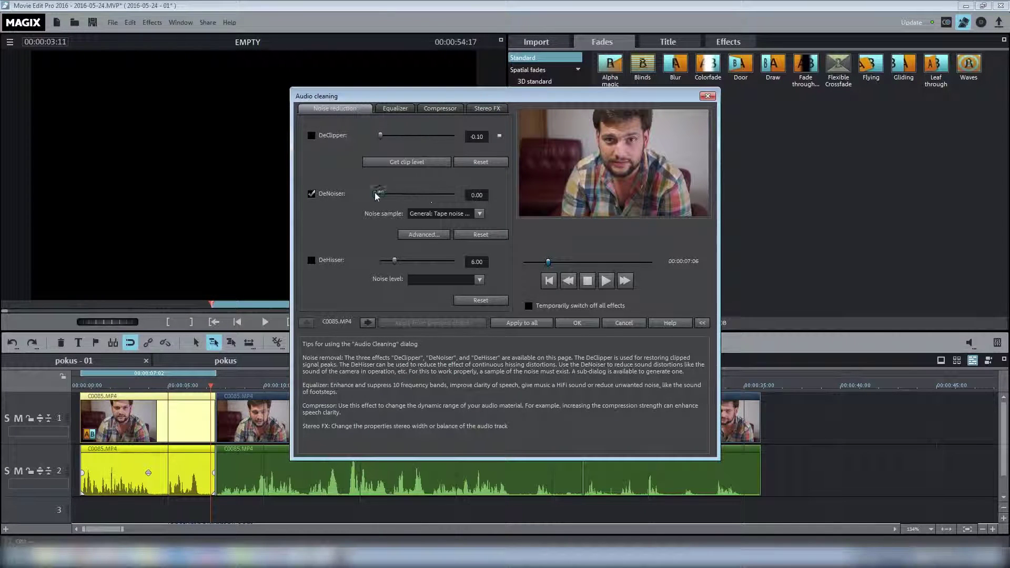
- Set the DeNoiser to 0 and play the first segment from its start for comparison
{"action": "left_click", "coordinate": [606, 281]}
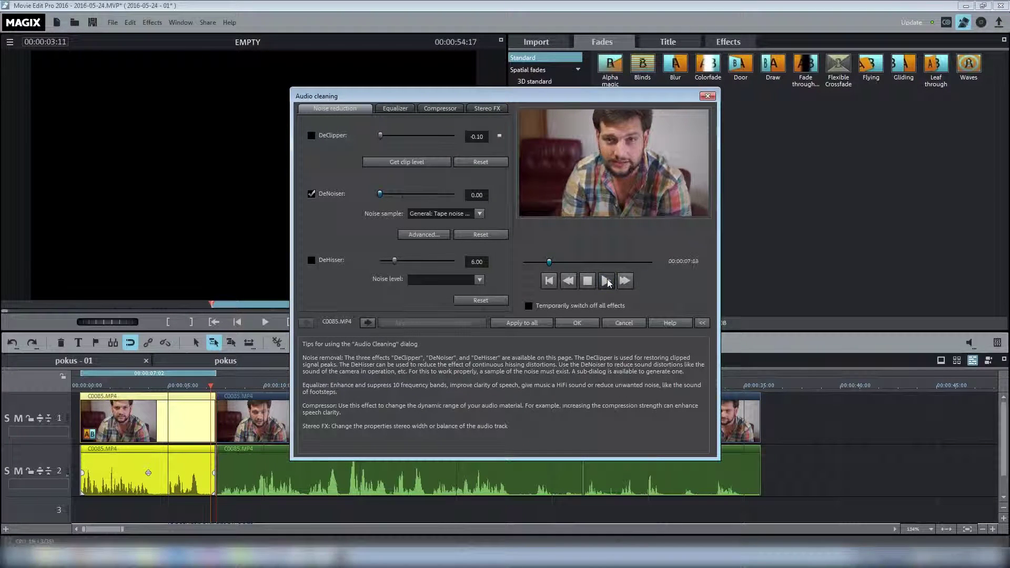
{"action": "left_click", "coordinate": [607, 282]}
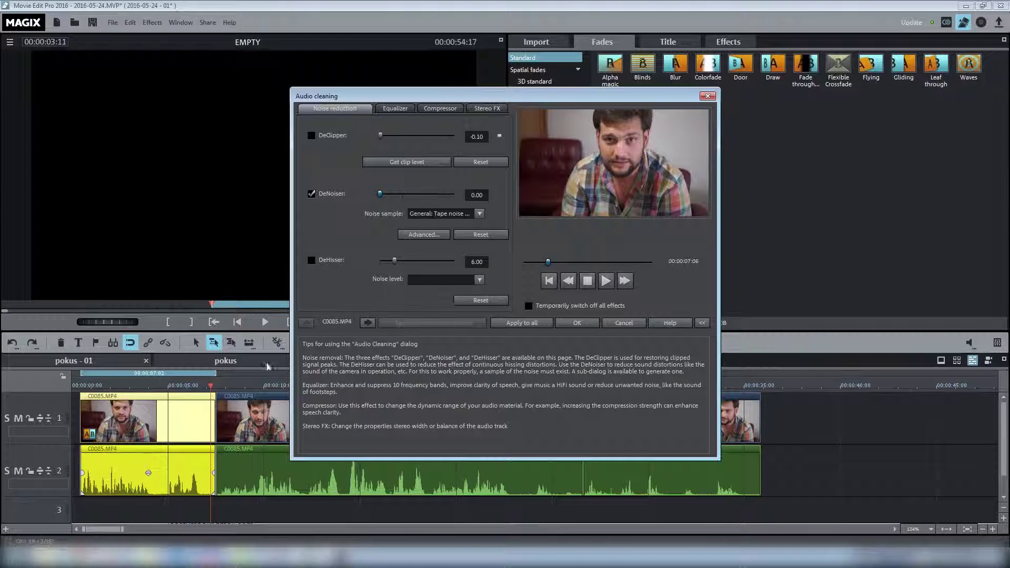
{"action": "left_click", "coordinate": [550, 278]}
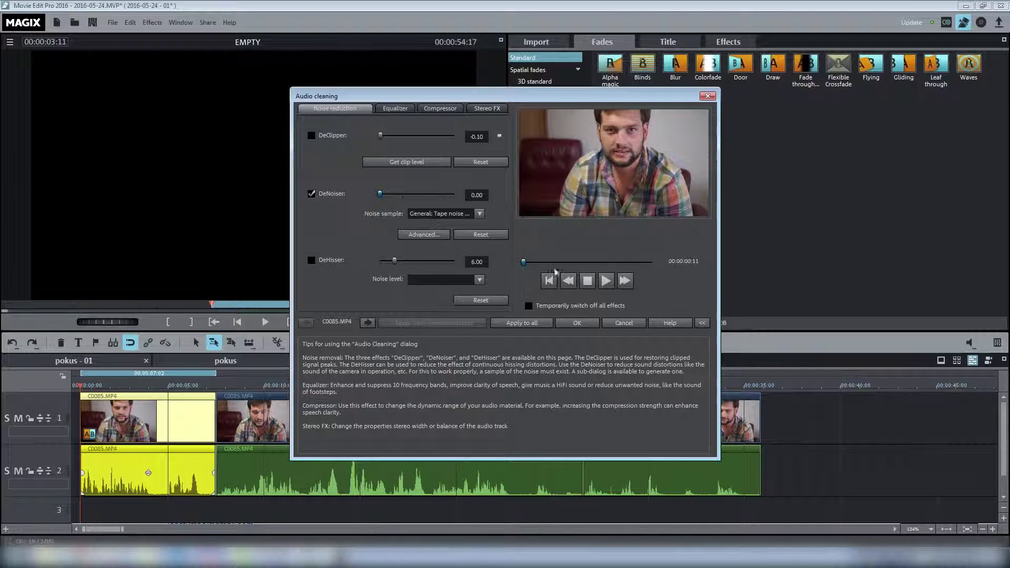
{"action": "left_click", "coordinate": [605, 281]}
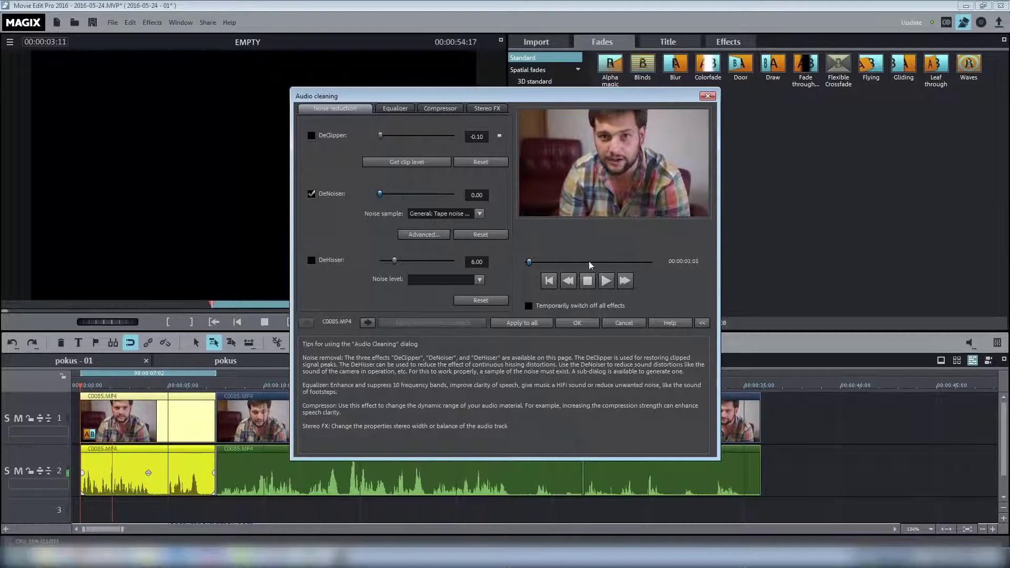
{"action": "left_click", "coordinate": [587, 280]}
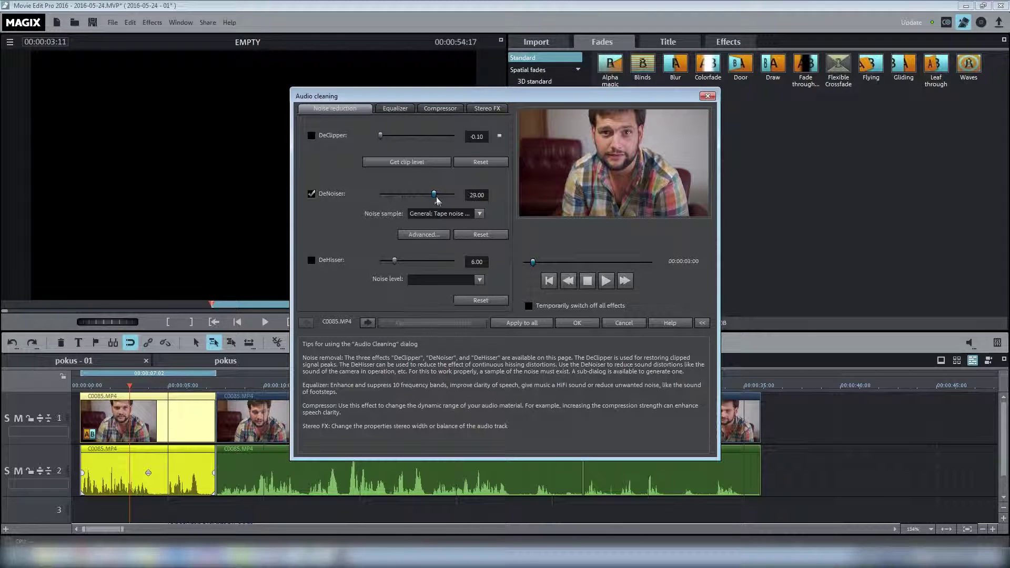
- Set the DeNoiser to 30 and listen to the first segment again from near its start
{"action": "left_click", "coordinate": [605, 281]}
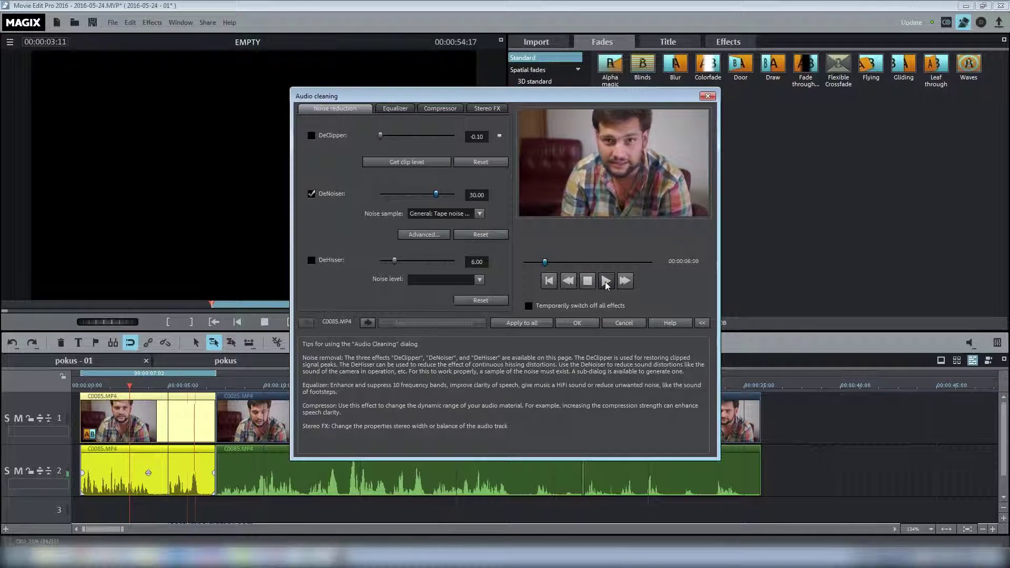
{"action": "left_click_drag", "start_coordinate": [545, 261], "coordinate": [526, 268]}
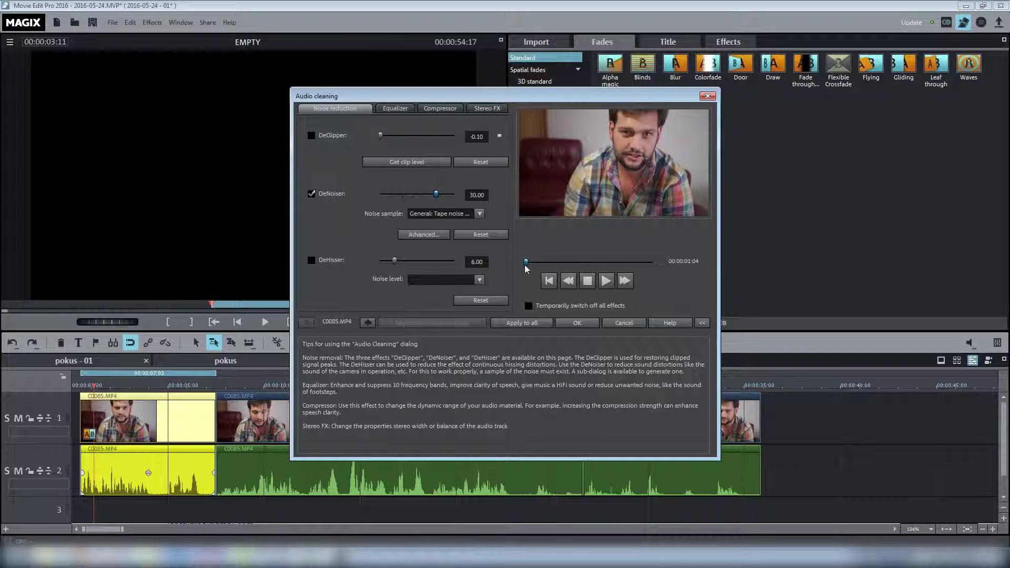
{"action": "left_click", "coordinate": [606, 281]}
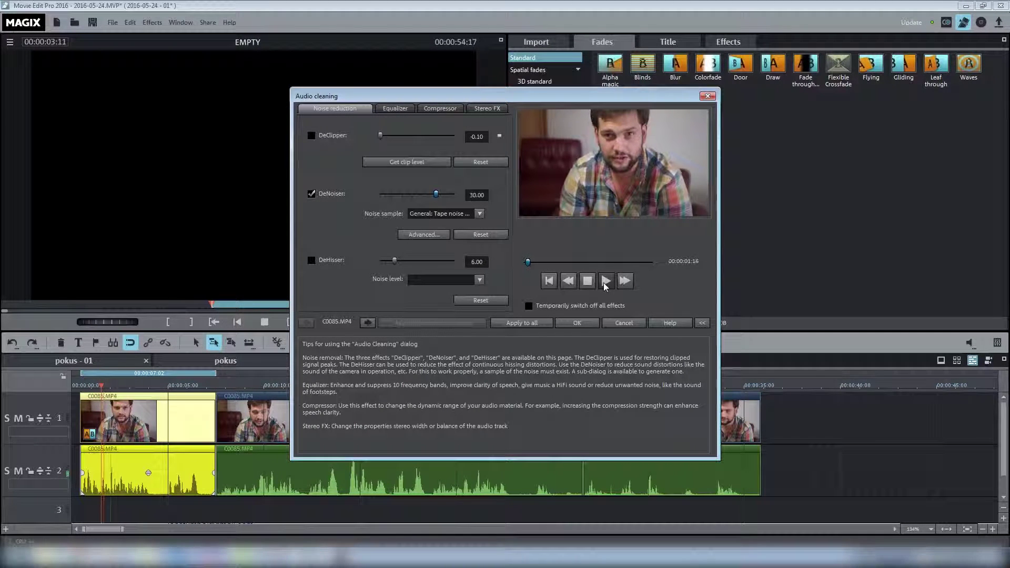
{"action": "left_click", "coordinate": [587, 282]}
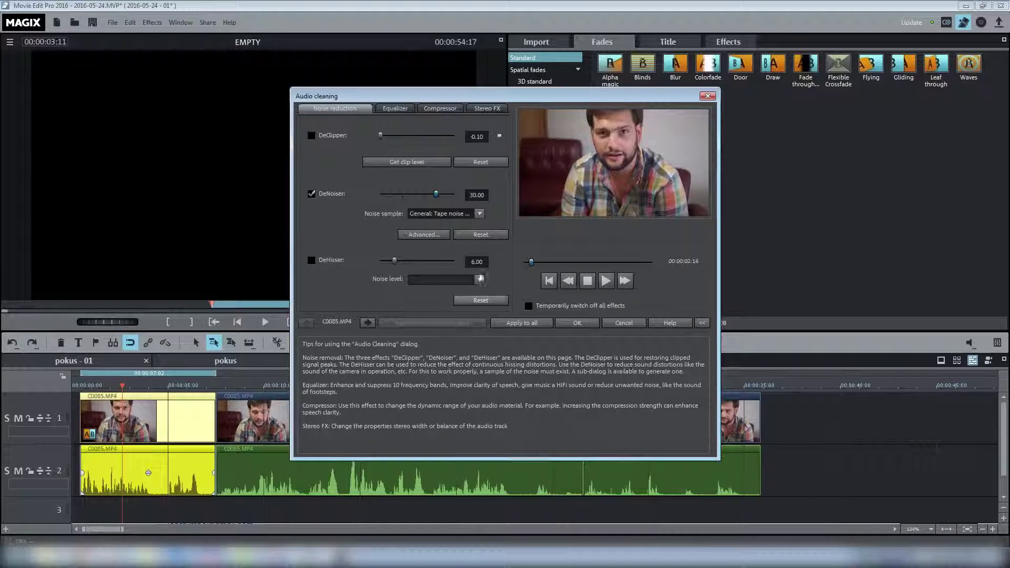
- Set the DeNoiser to 40, preview the sound and apply the audio cleaning to all clips
{"action": "left_click_drag", "start_coordinate": [436, 195], "coordinate": [458, 195]}
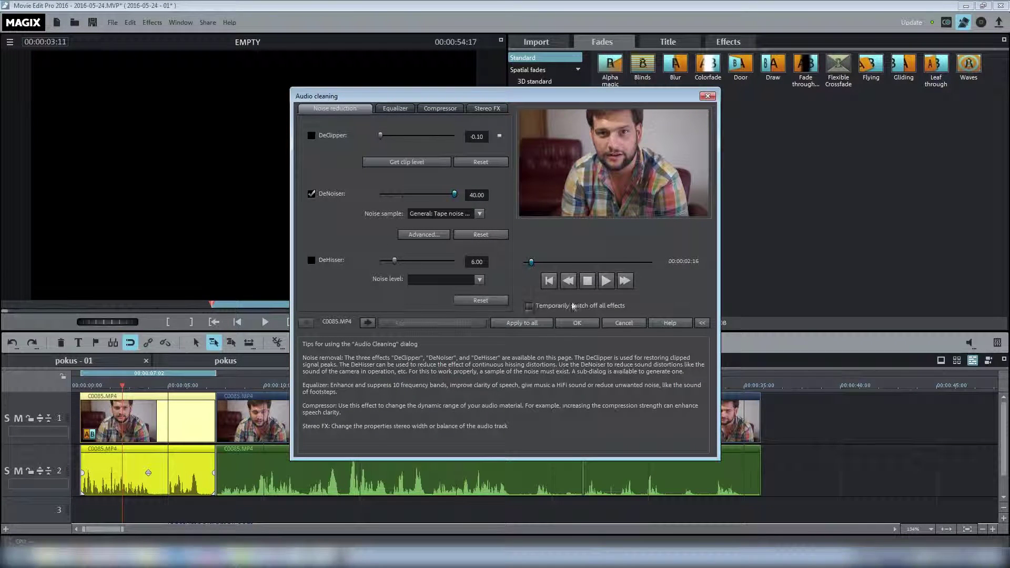
{"action": "left_click", "coordinate": [605, 283]}
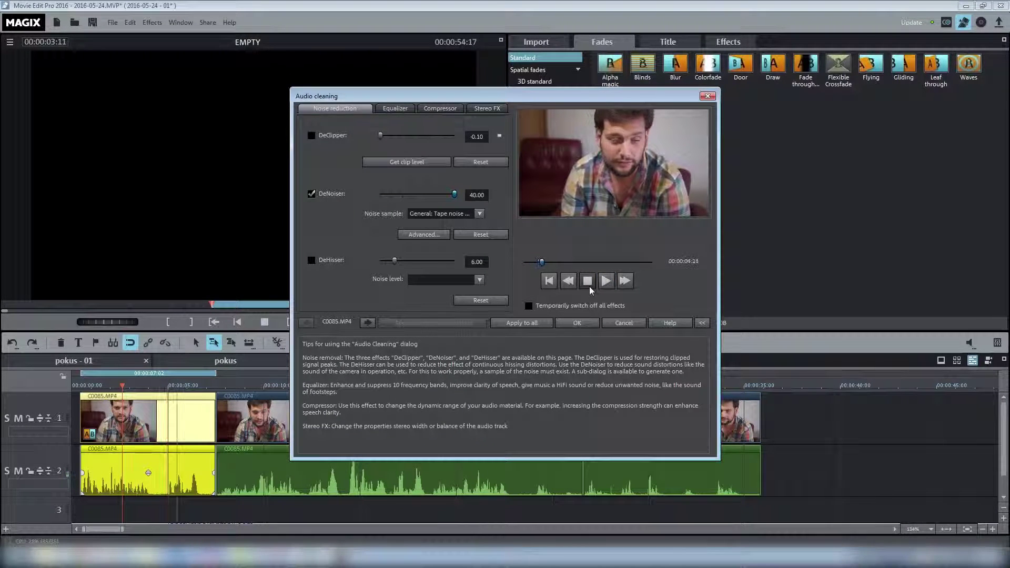
{"action": "left_click", "coordinate": [589, 287]}
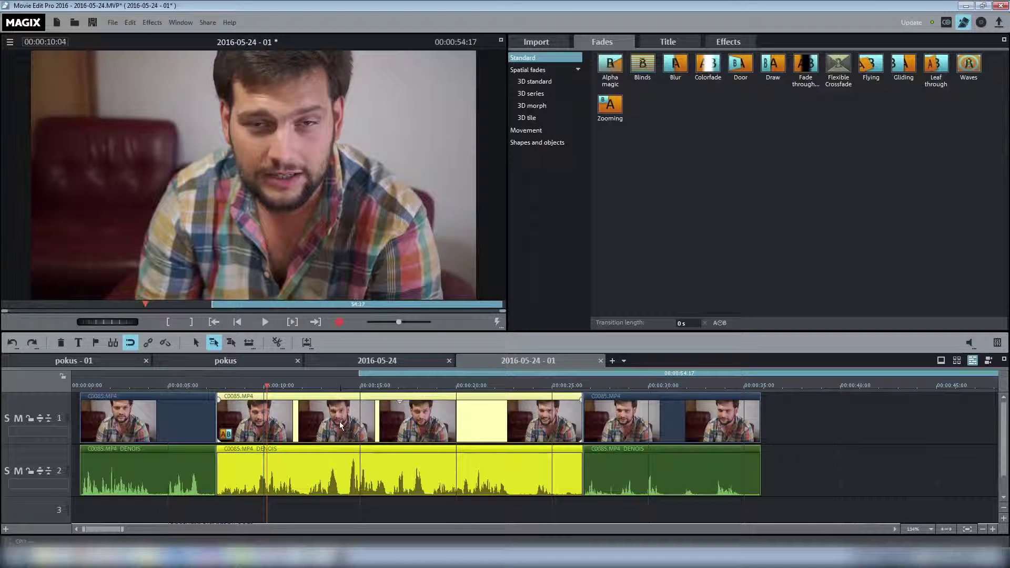
- Ungroup the second segment so its video and audio can be edited independently
{"action": "left_click", "coordinate": [326, 509]}
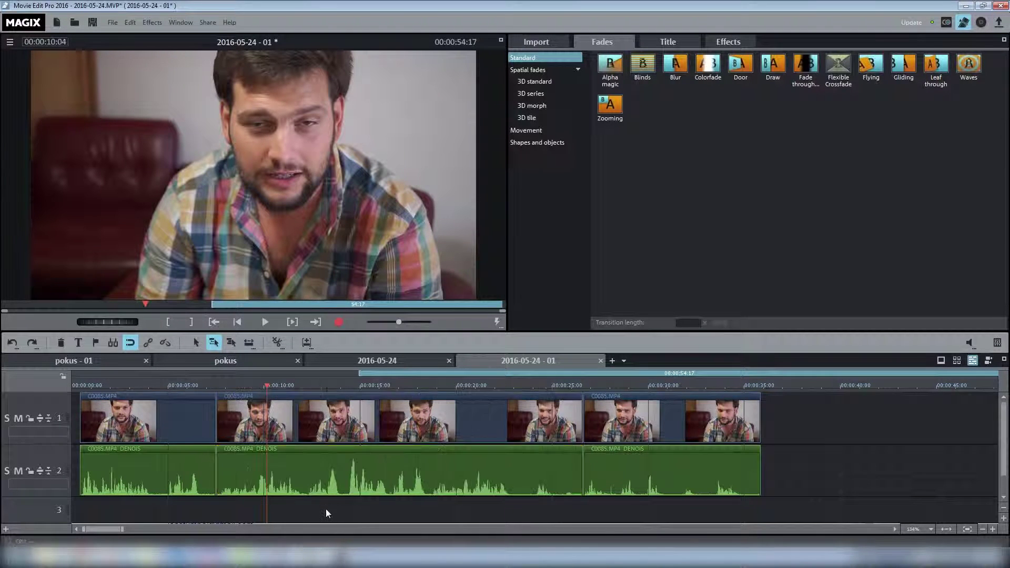
{"action": "left_click", "coordinate": [318, 429]}
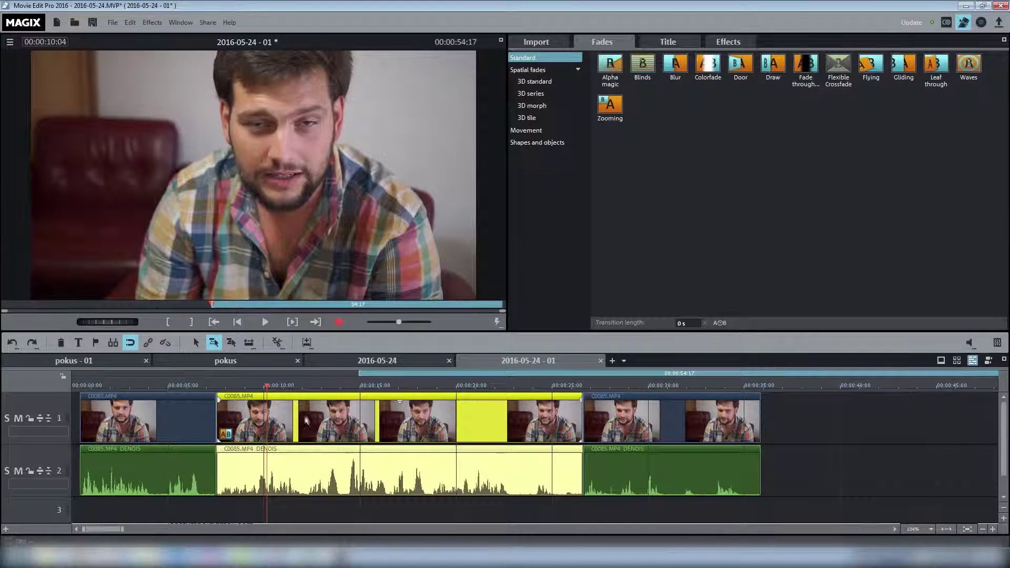
{"action": "left_click", "coordinate": [167, 343]}
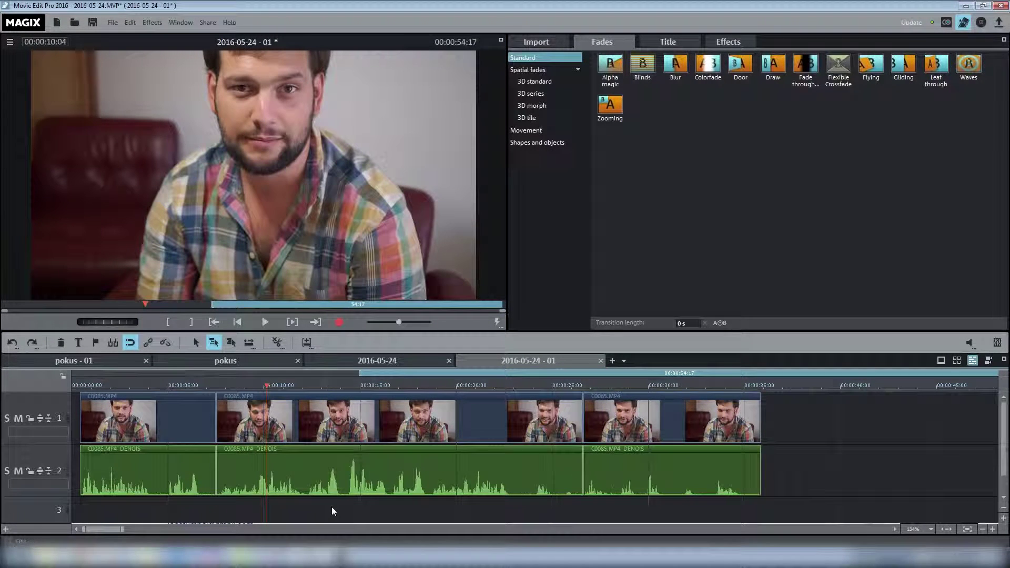
- Move the third segment to start at about 33 seconds and shift the second segment's audio about one second later than its video
{"action": "left_click", "coordinate": [399, 473]}
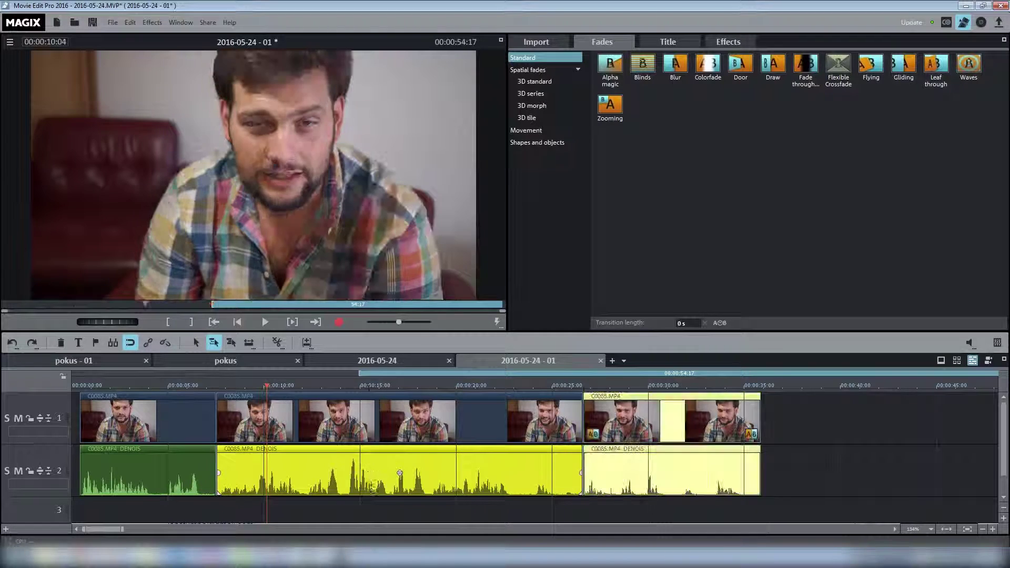
{"action": "mouse_move", "coordinate": [370, 473]}
{"action": "left_mouse_down"}
{"action": "mouse_move", "coordinate": [370, 510]}
{"action": "mouse_move", "coordinate": [370, 473]}
{"action": "left_mouse_up"}
{"action": "left_click", "coordinate": [677, 513]}
{"action": "left_click_drag", "start_coordinate": [665, 476], "coordinate": [771, 475]}
{"action": "left_click", "coordinate": [525, 459]}
{"action": "mouse_move", "coordinate": [525, 459]}
{"action": "left_mouse_down"}
{"action": "mouse_move", "coordinate": [533, 510]}
{"action": "mouse_move", "coordinate": [542, 460]}
{"action": "left_mouse_up"}
- Ungroup the third segment, shift its audio about four seconds earlier than its video, and play back the offset
{"action": "left_click", "coordinate": [757, 435]}
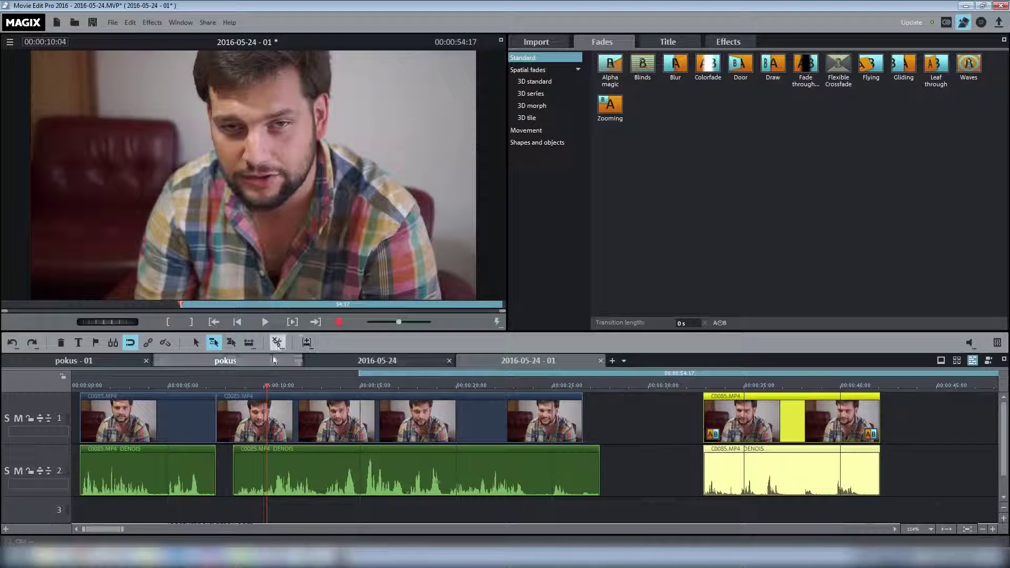
{"action": "left_click", "coordinate": [166, 342]}
{"action": "left_click_drag", "start_coordinate": [734, 465], "coordinate": [663, 465]}
{"action": "left_click", "coordinate": [646, 384]}
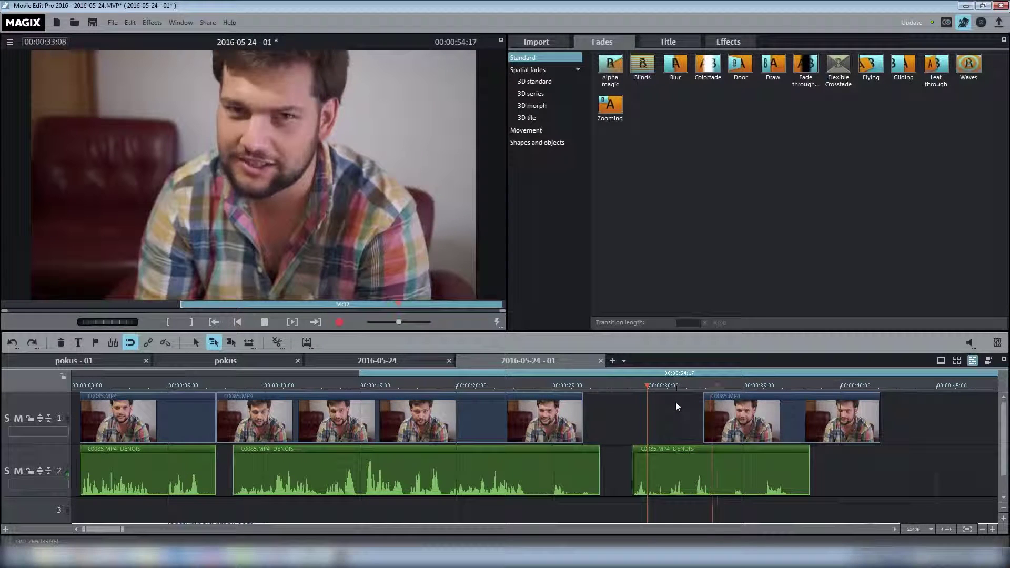
{"action": "key", "text": "space"}
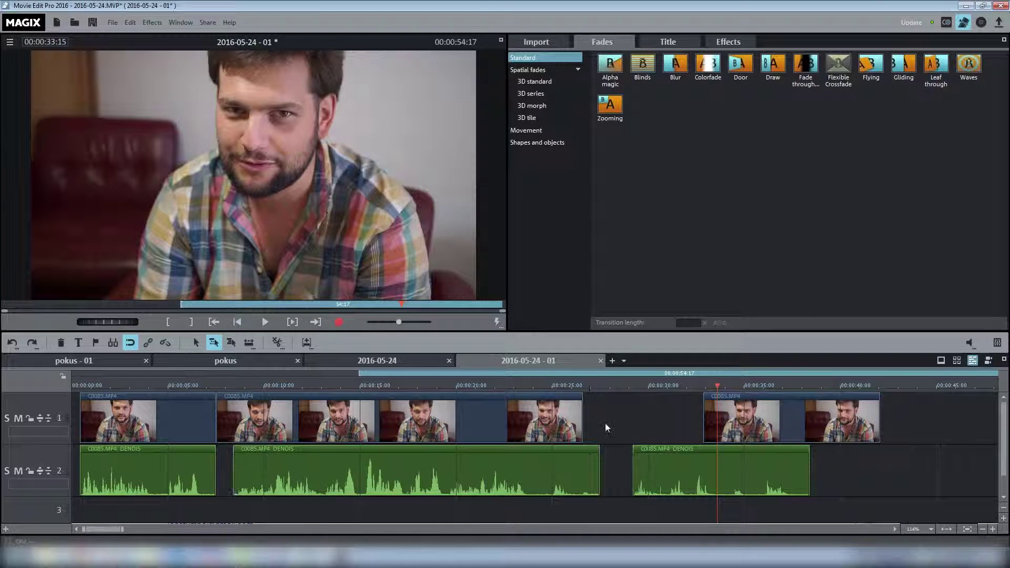
- Shift the second segment's audio about half a second earlier and realign the third segment's audio with the start of its video
{"action": "left_click", "coordinate": [373, 387]}
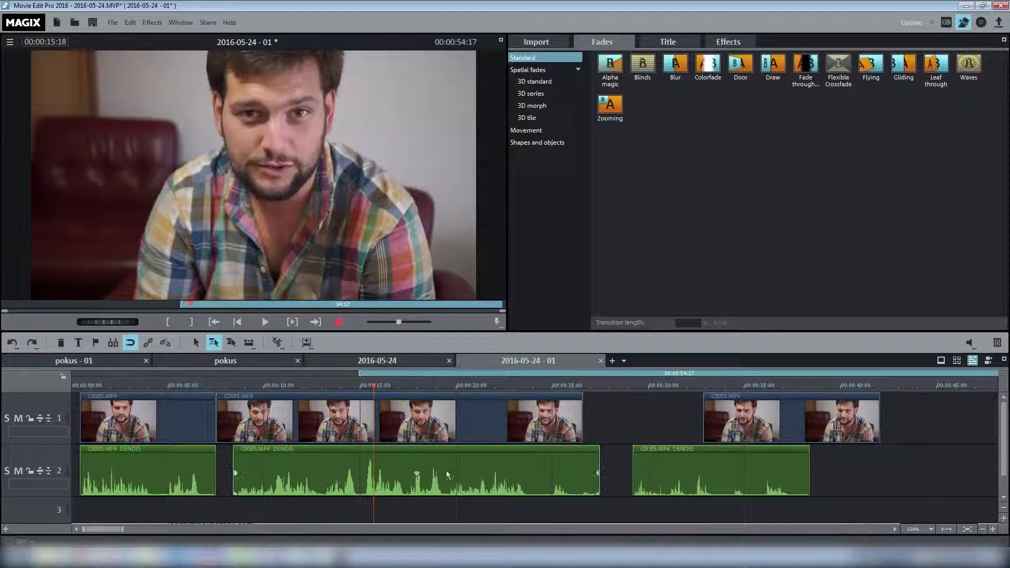
{"action": "left_click_drag", "start_coordinate": [448, 475], "coordinate": [439, 475]}
{"action": "left_click", "coordinate": [638, 434]}
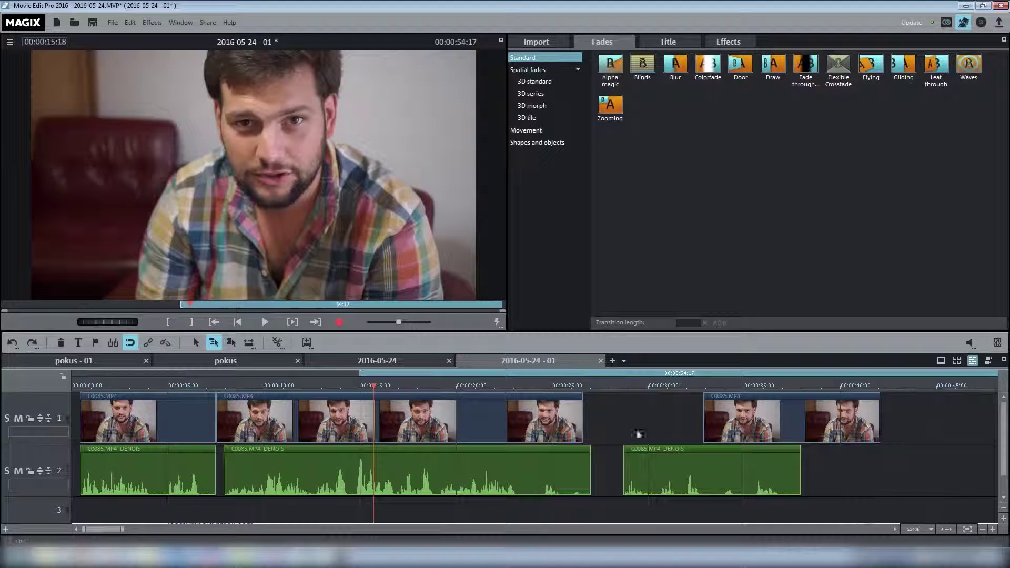
{"action": "left_click", "coordinate": [651, 462]}
{"action": "left_click_drag", "start_coordinate": [714, 471], "coordinate": [794, 471]}
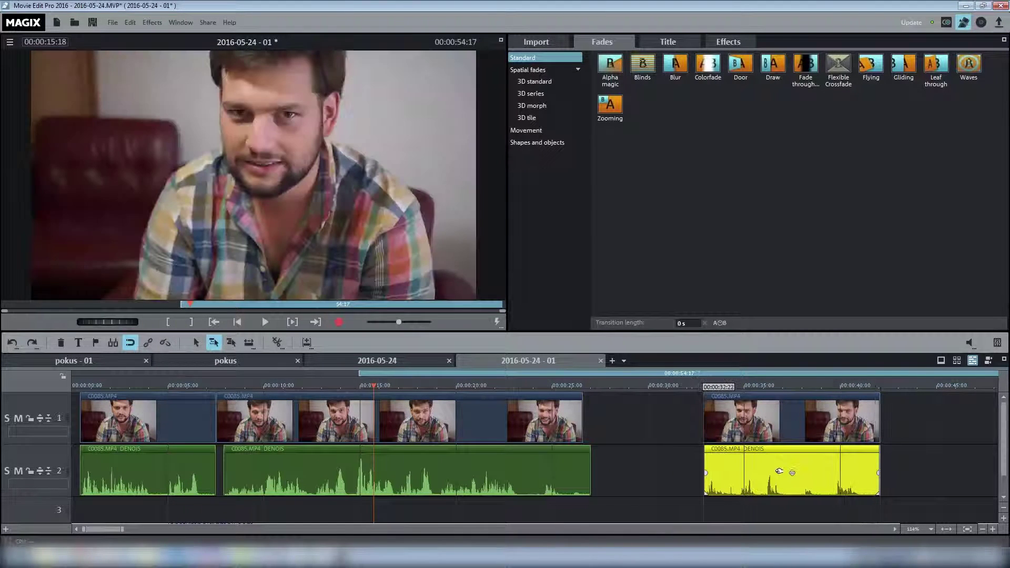
- Realign the second segment's audio with its video, then move the third segment's video and audio earlier to close the gap
{"action": "left_click", "coordinate": [777, 438]}
{"action": "left_click", "coordinate": [777, 438]}
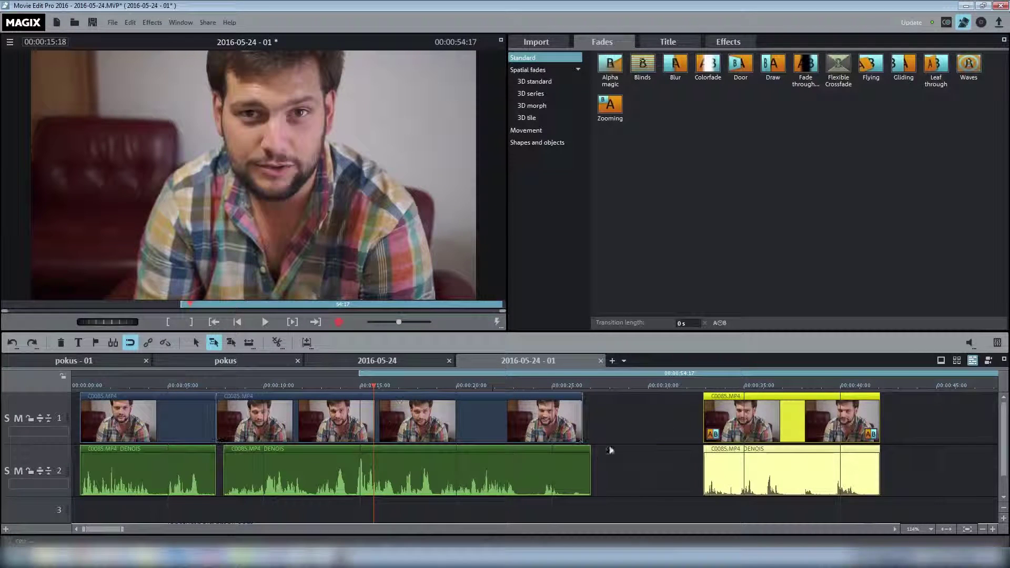
{"action": "left_click_drag", "start_coordinate": [779, 427], "coordinate": [757, 427]}
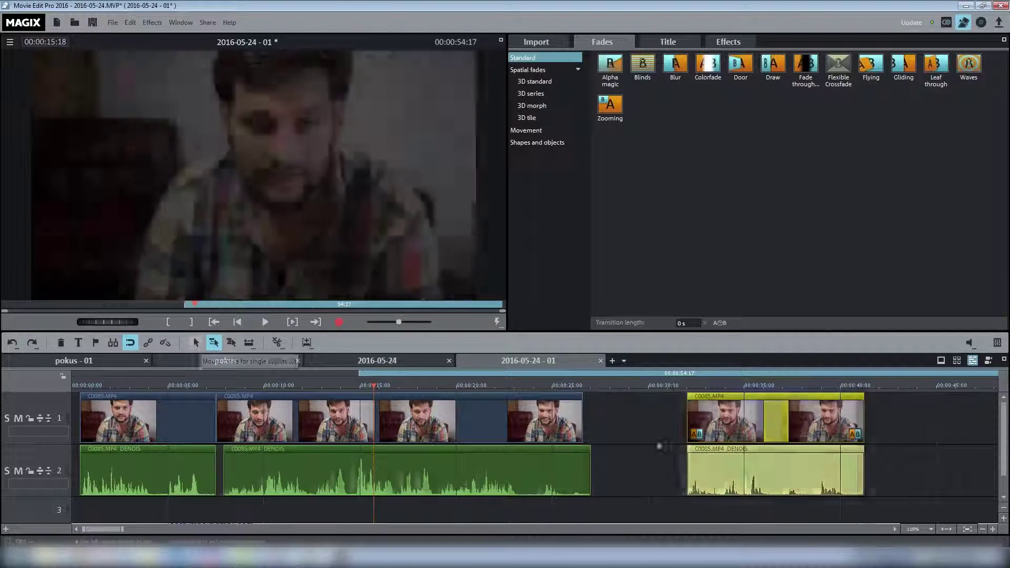
{"action": "left_click", "coordinate": [458, 464]}
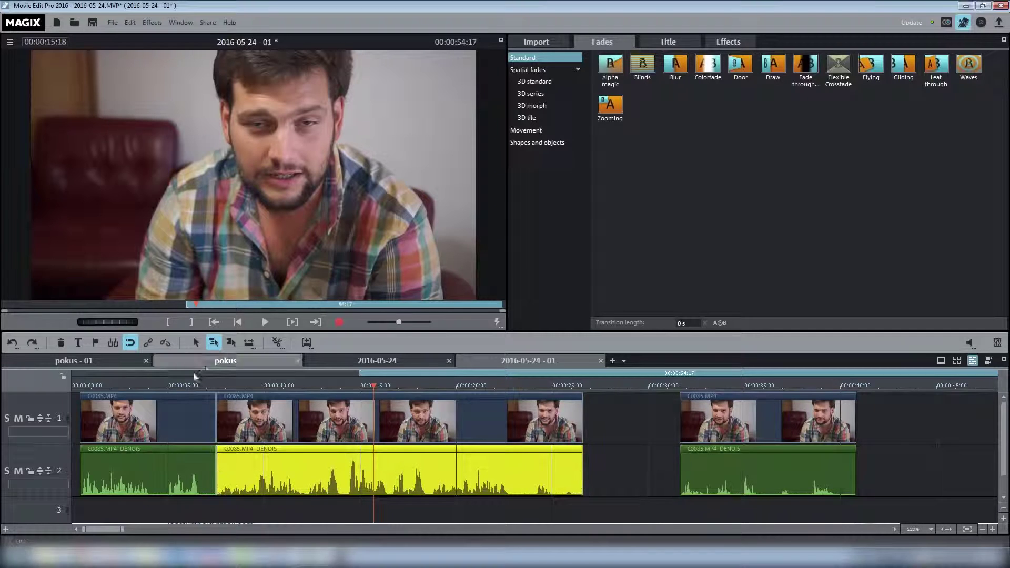
{"action": "left_click", "coordinate": [195, 342]}
{"action": "mouse_move", "coordinate": [475, 468]}
{"action": "left_mouse_down"}
{"action": "mouse_move", "coordinate": [483, 468]}
{"action": "mouse_move", "coordinate": [428, 466]}
{"action": "mouse_move", "coordinate": [458, 467]}
{"action": "left_mouse_up"}
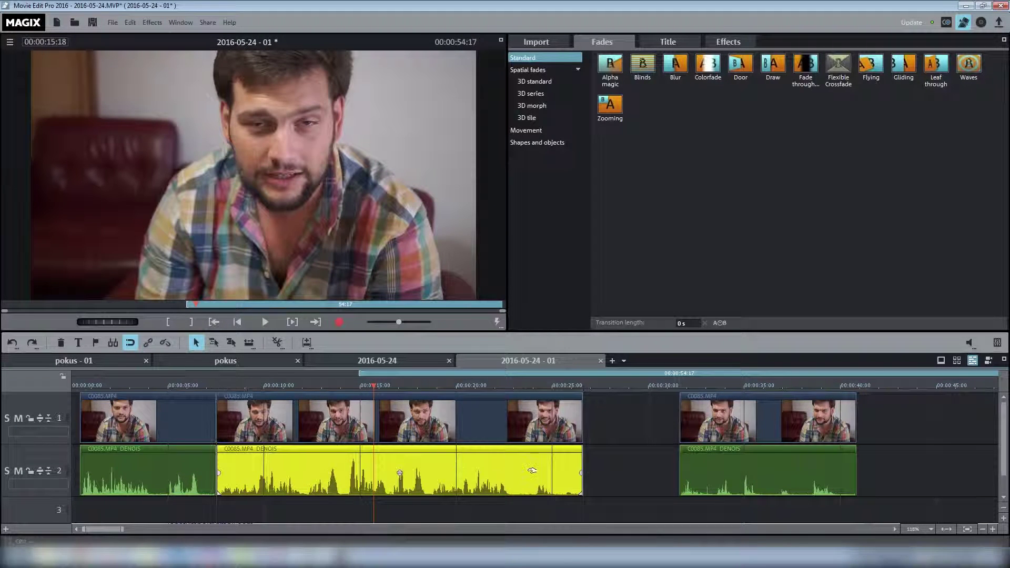
{"action": "left_click", "coordinate": [611, 466]}
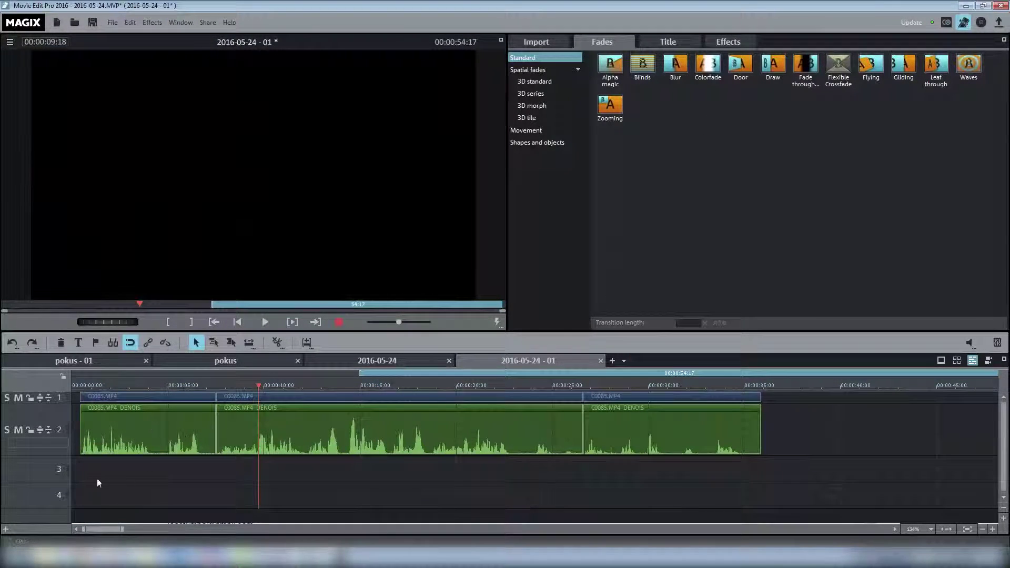
- Browse the Utubering files to the HUDBA_firemni music folder and preview its two tracks, loading motivational-business-theme last
{"action": "left_click", "coordinate": [559, 43]}
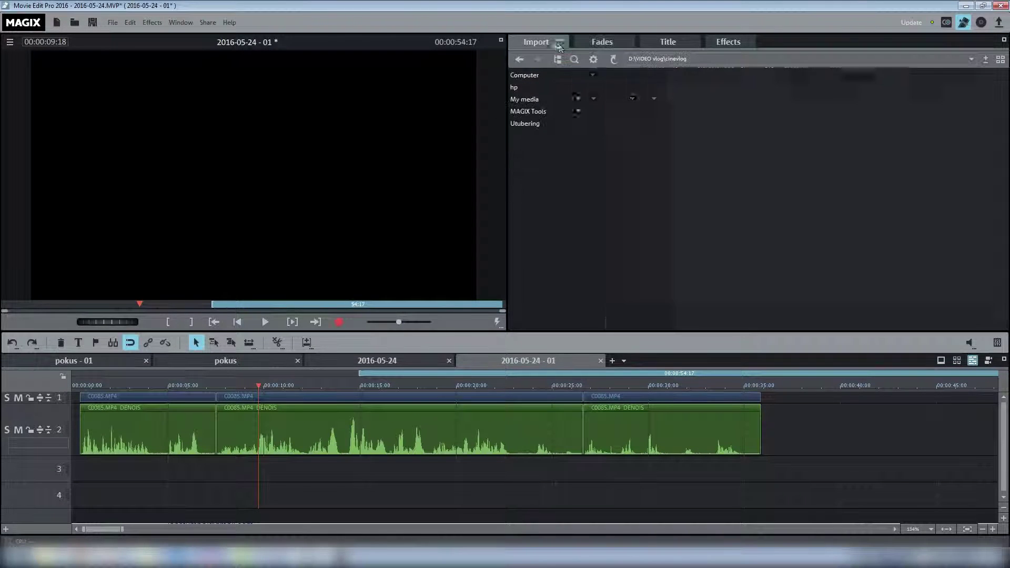
{"action": "left_click", "coordinate": [532, 124]}
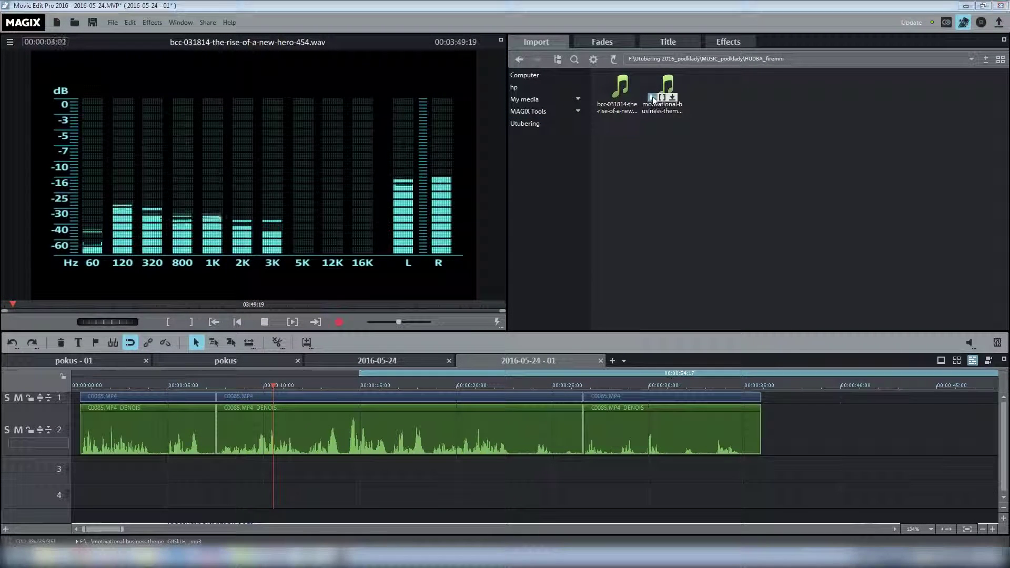
{"action": "left_click", "coordinate": [660, 120]}
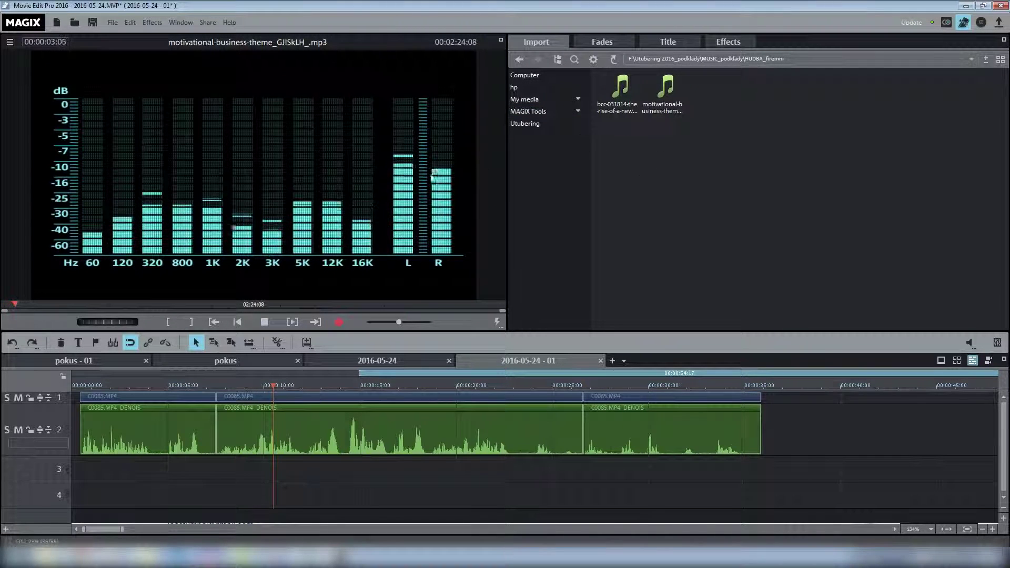
{"action": "key", "text": "space"}
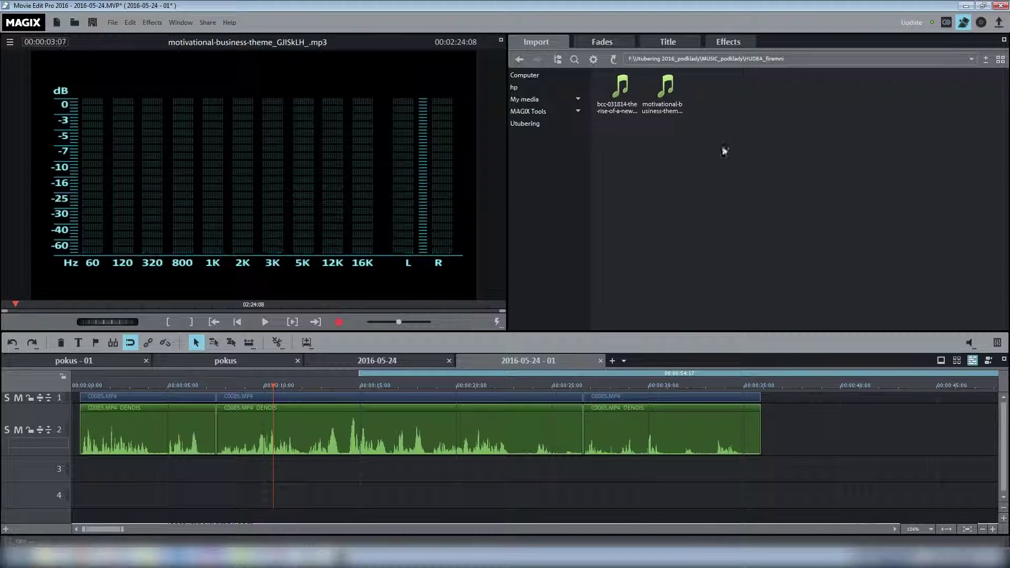
- Place the first 28:14 of motivational-business-theme on track 3, extend it to the end of the footage, and play back the mix
{"action": "left_click", "coordinate": [103, 304]}
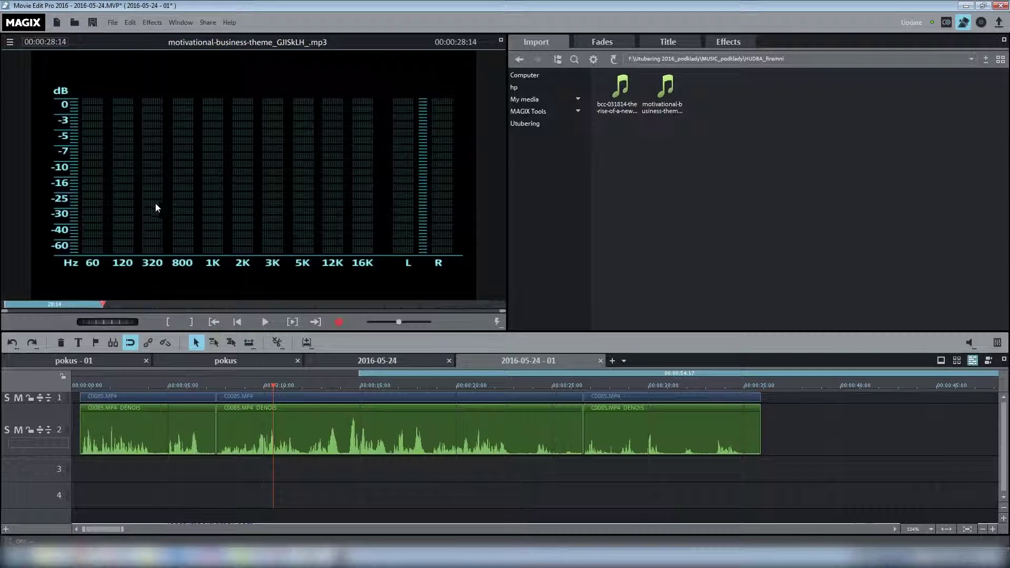
{"action": "left_click_drag", "start_coordinate": [155, 203], "coordinate": [125, 469]}
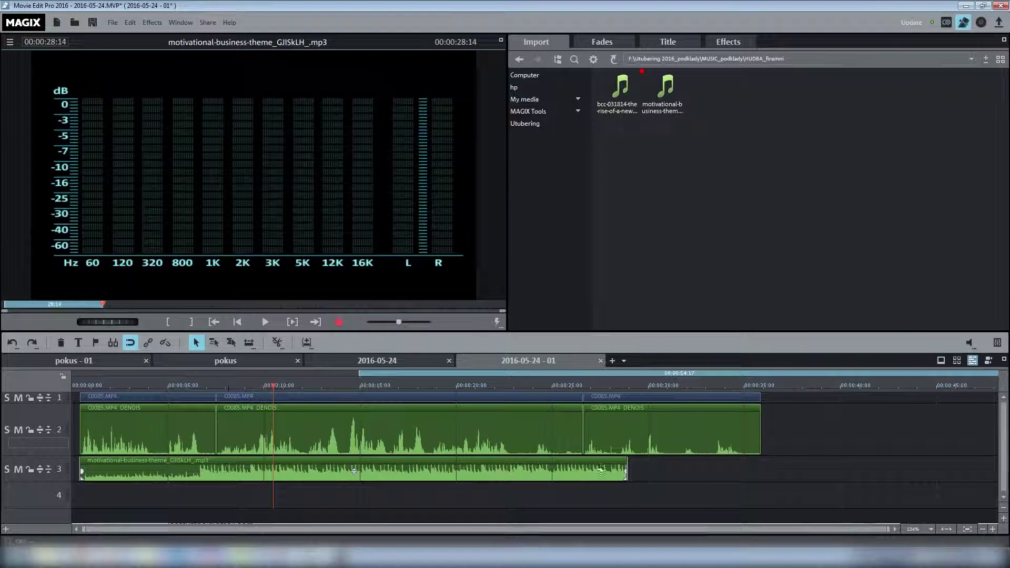
{"action": "left_click", "coordinate": [247, 467]}
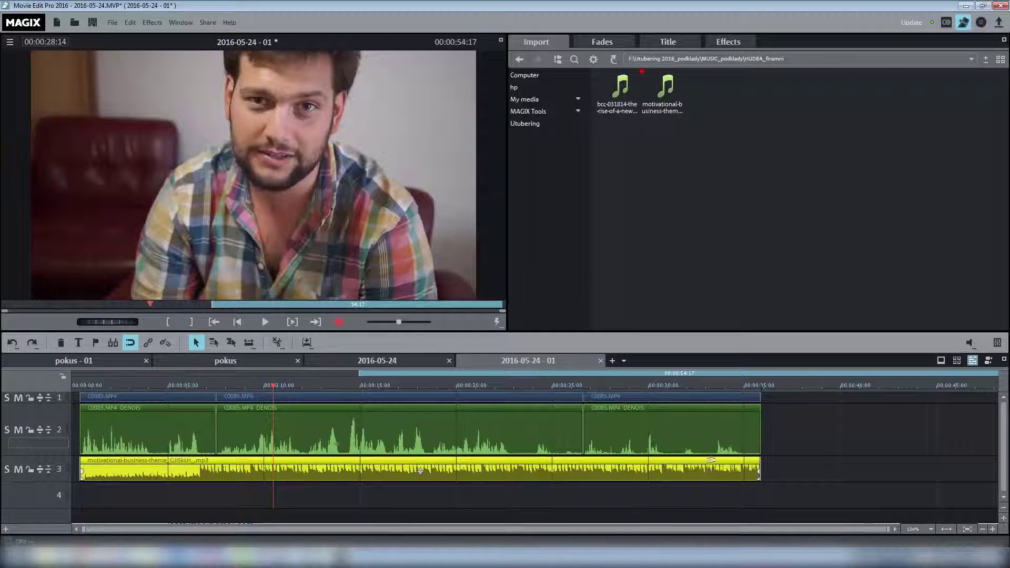
{"action": "left_click", "coordinate": [212, 500]}
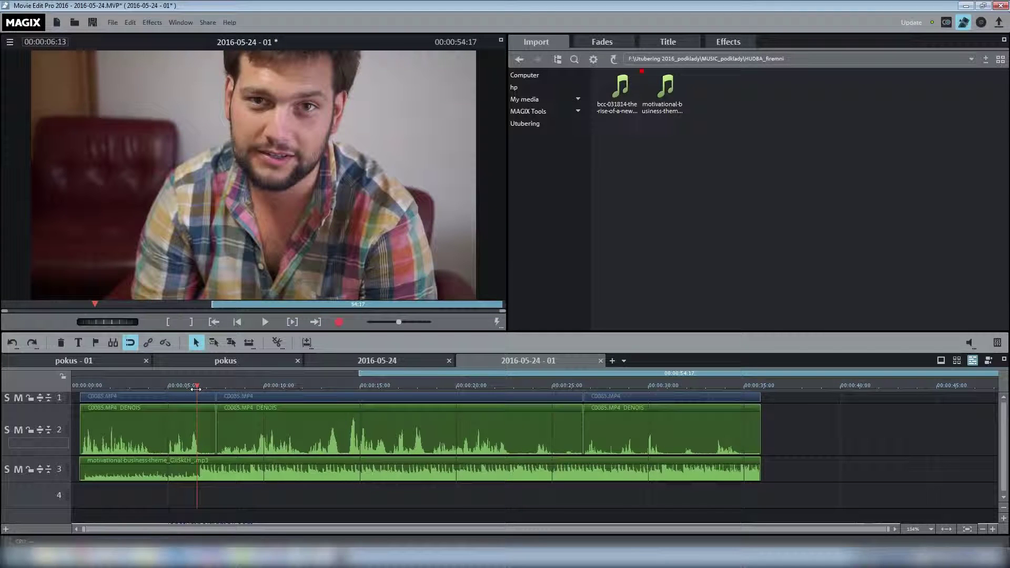
{"action": "key", "text": "space"}
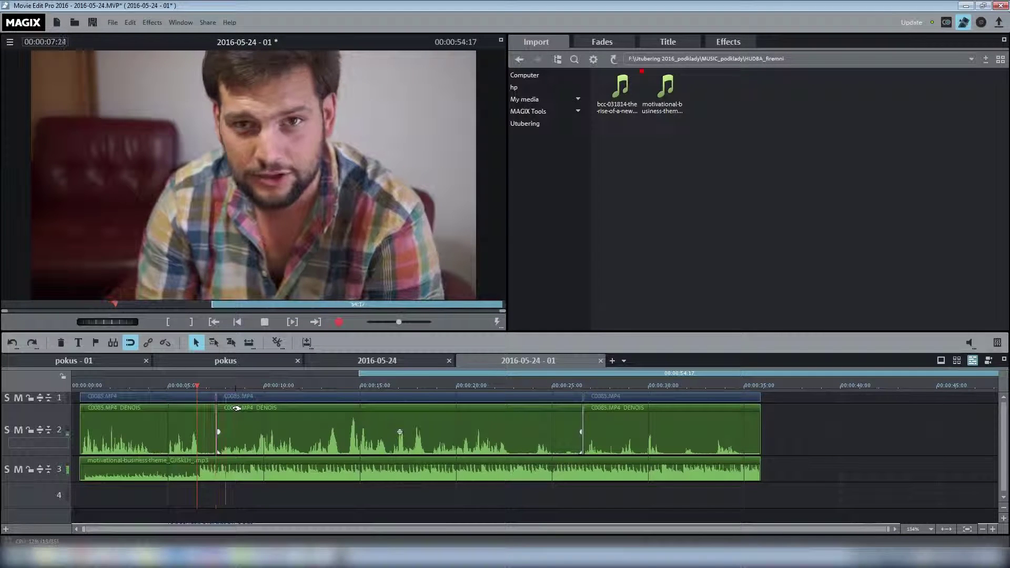
{"action": "key", "text": "space"}
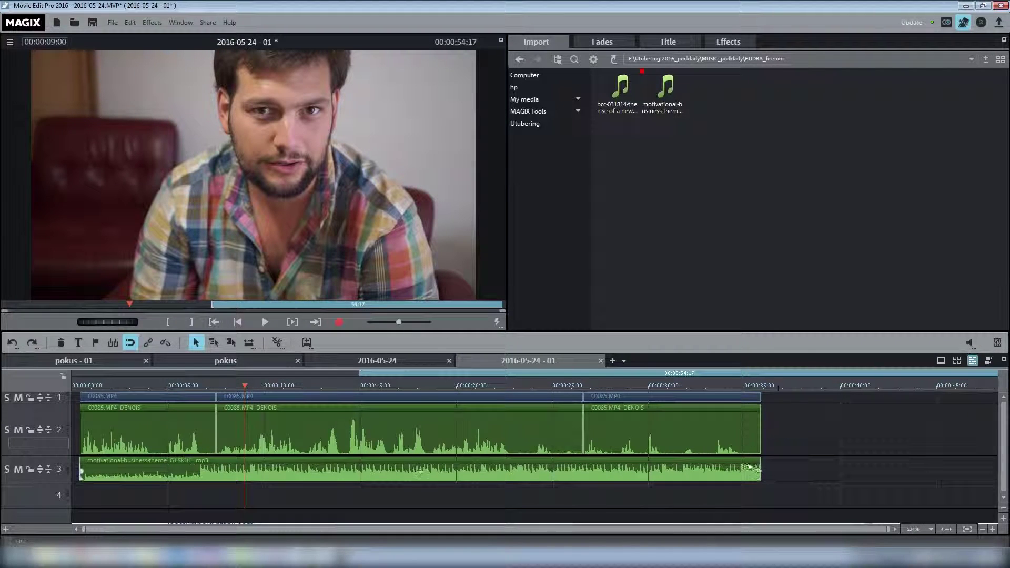
- Open the audio mixer, lower the music on track 3 to about -28 dB, and play back the balance
{"action": "left_click", "coordinate": [997, 343]}
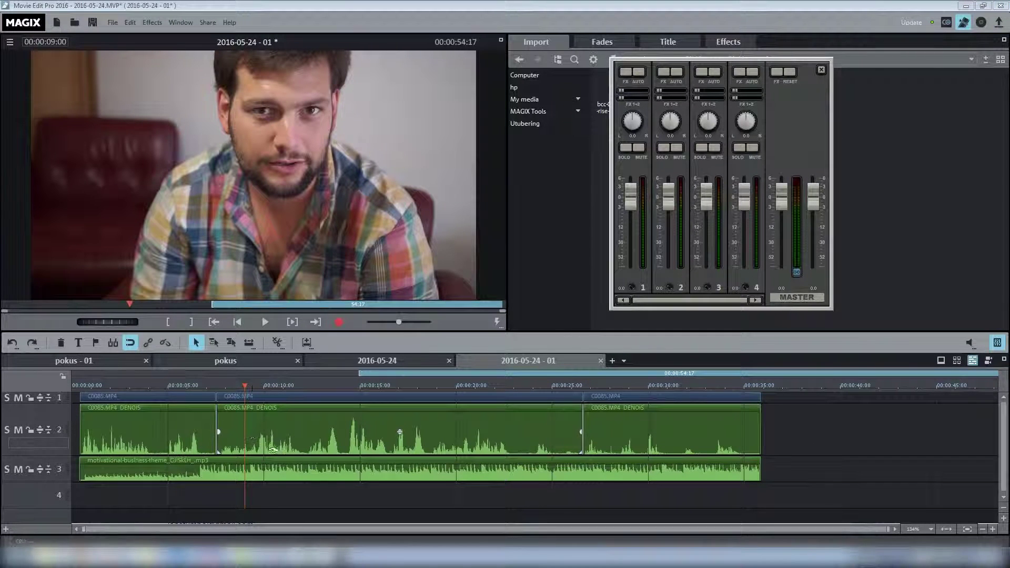
{"action": "key", "text": "space"}
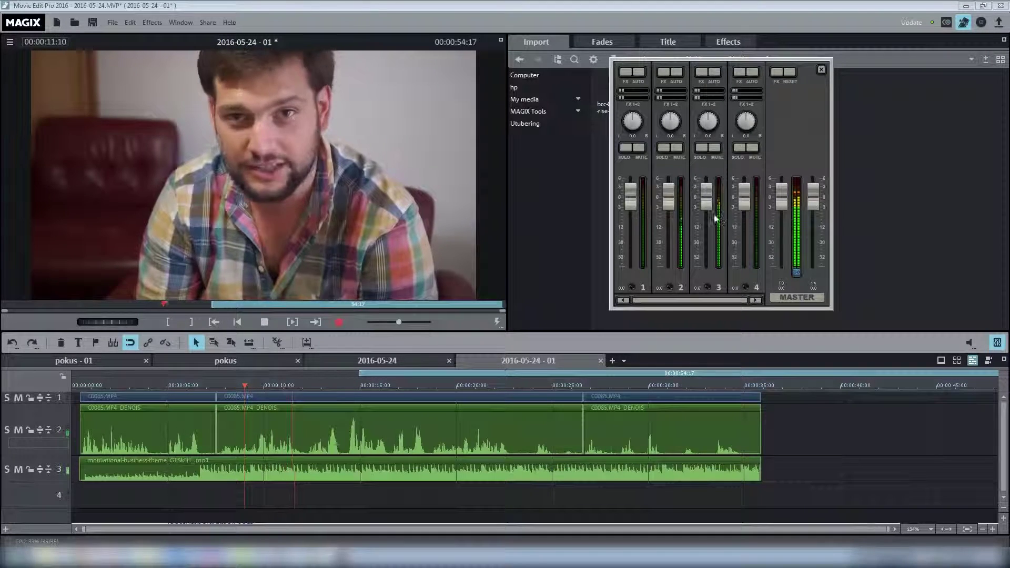
{"action": "key", "text": "space"}
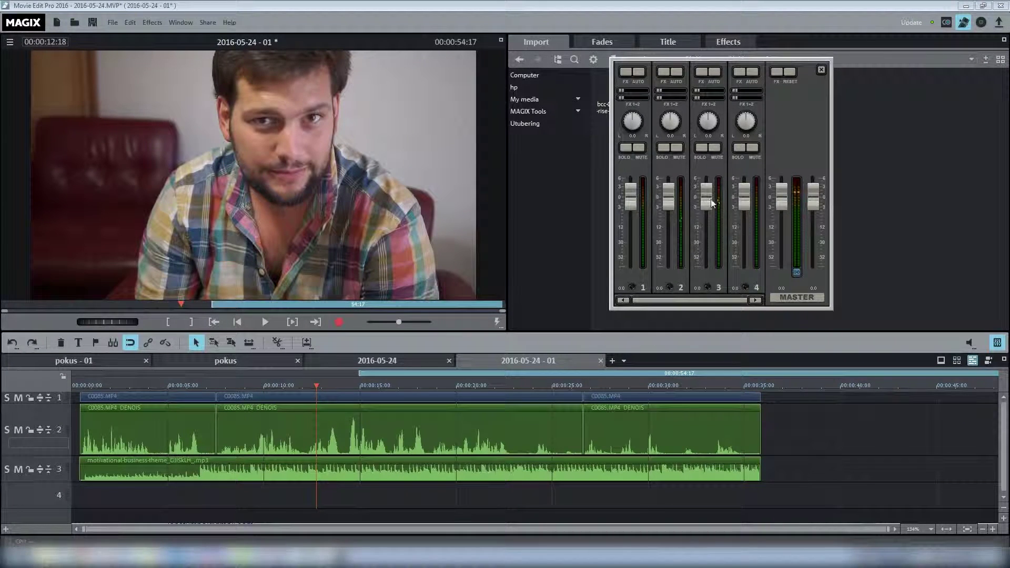
{"action": "left_click_drag", "start_coordinate": [711, 233], "coordinate": [711, 246]}
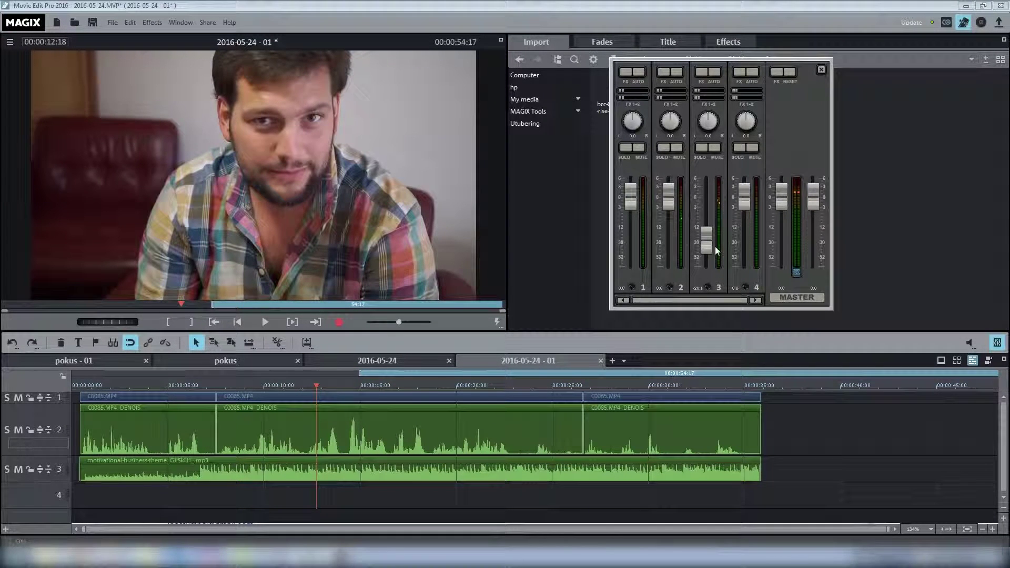
{"action": "key", "text": "space"}
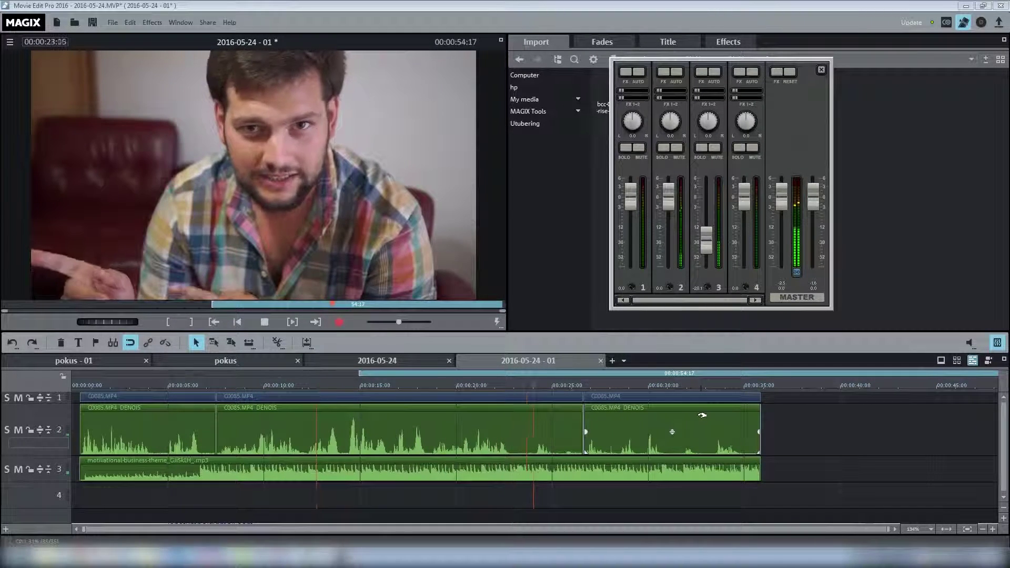
{"action": "key", "text": "space"}
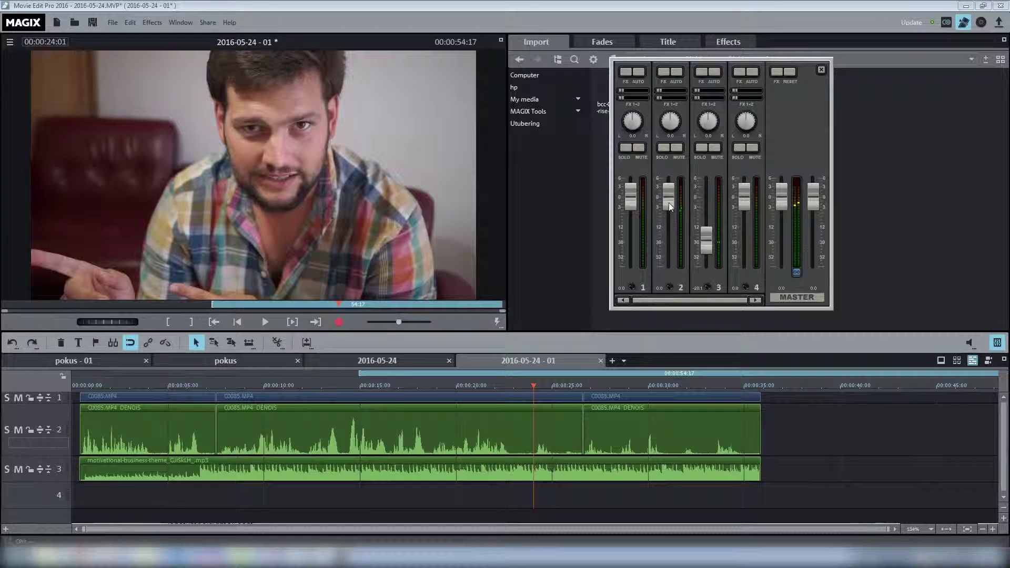
- Raise the voice volume on track 2 slightly above 0 dB, check the playback from near the beginning, and close the mixer
{"action": "left_click_drag", "start_coordinate": [669, 205], "coordinate": [671, 198]}
{"action": "key", "text": "space"}
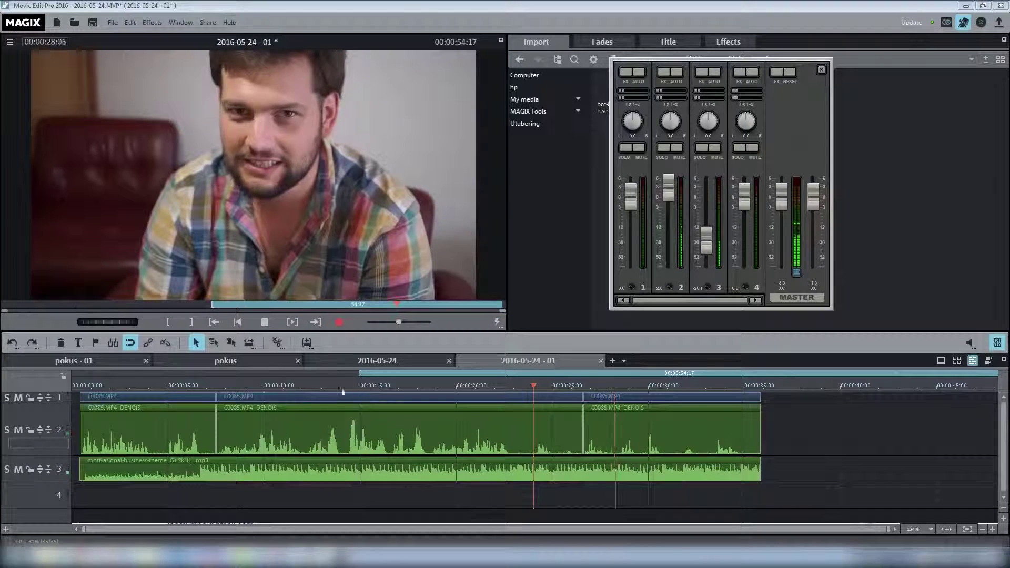
{"action": "left_click", "coordinate": [149, 386]}
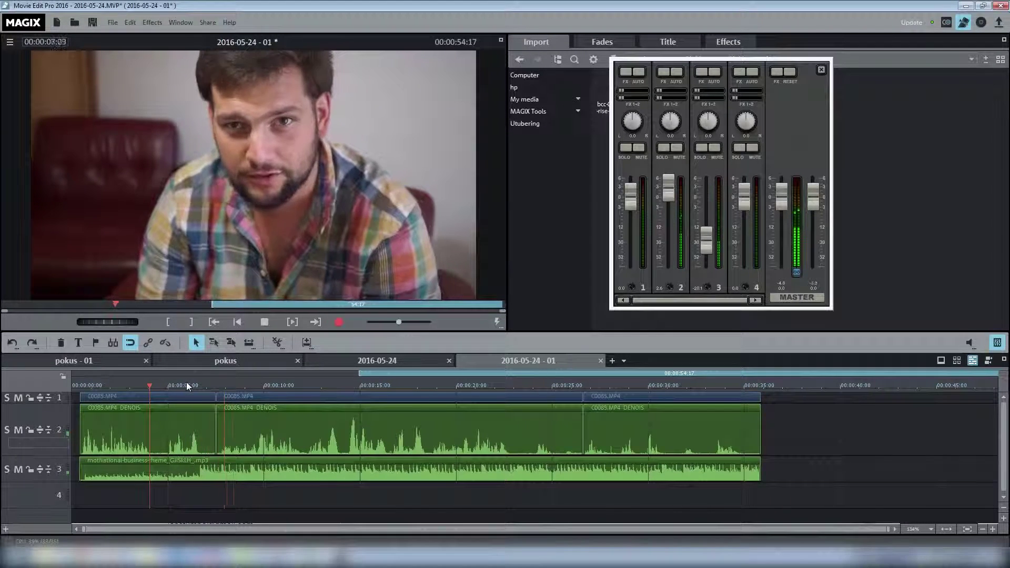
{"action": "key", "text": "space"}
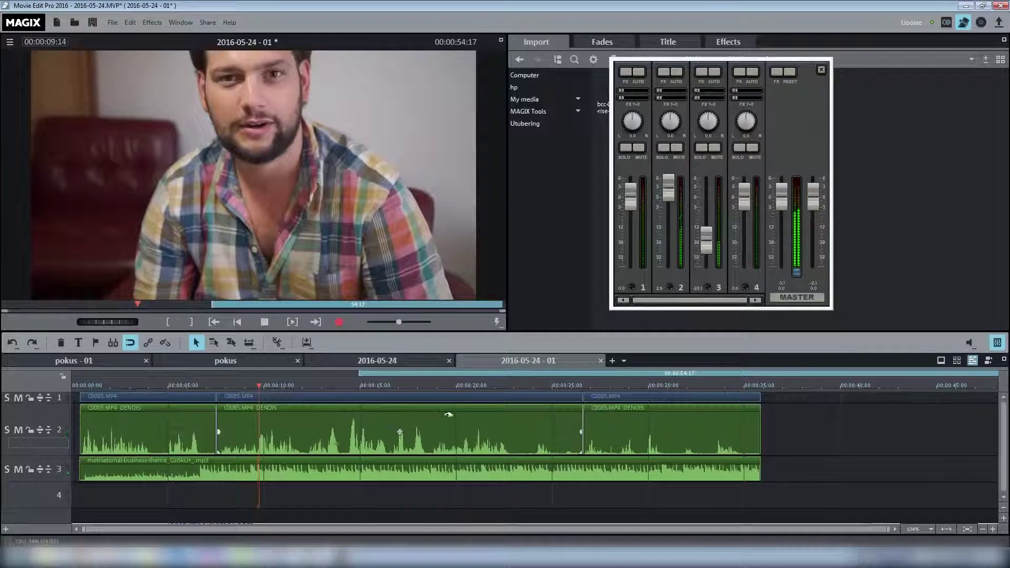
{"action": "key", "text": "m"}
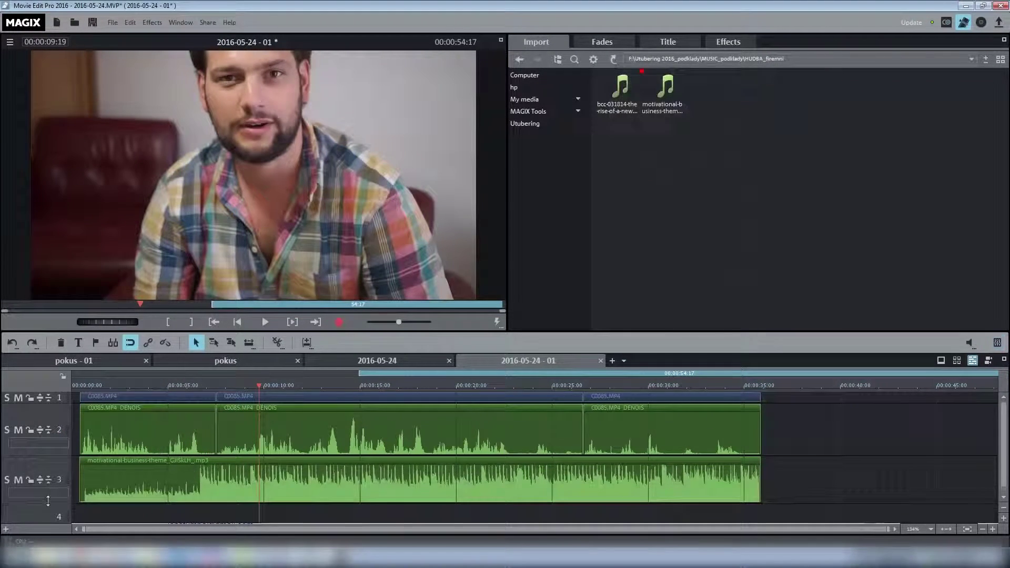
- Add a fade-in of about 2.5 seconds to the start of the music on track 3 and play it back
{"action": "left_click", "coordinate": [400, 432]}
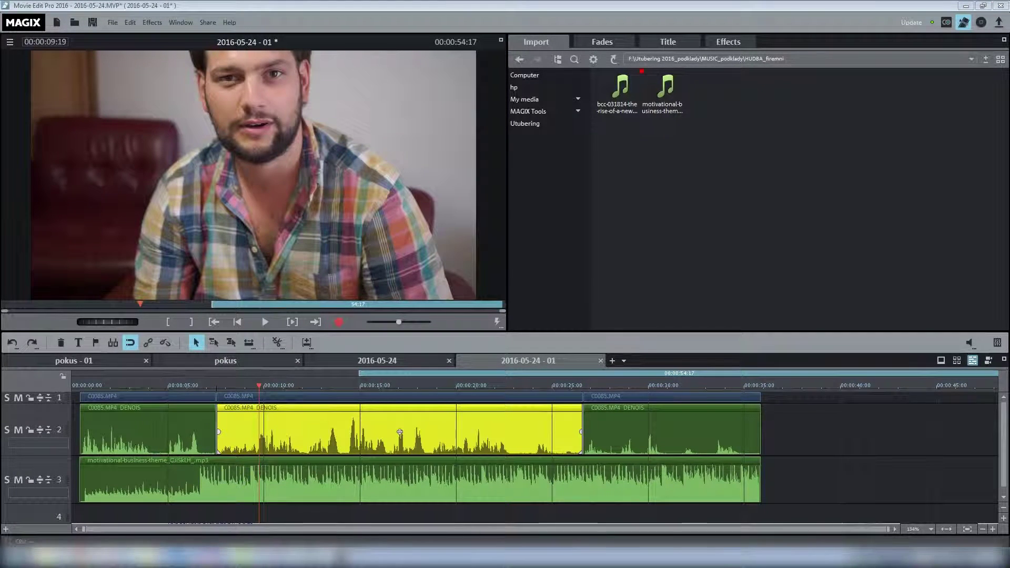
{"action": "key", "text": "space"}
{"action": "left_click", "coordinate": [420, 481]}
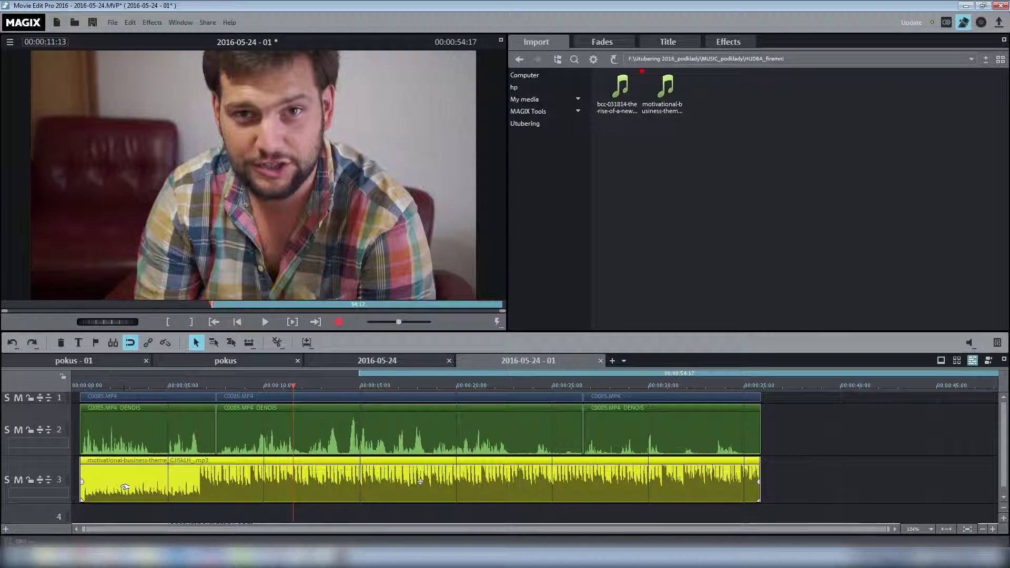
{"action": "mouse_move", "coordinate": [82, 481]}
{"action": "left_mouse_down"}
{"action": "mouse_move", "coordinate": [137, 480]}
{"action": "mouse_move", "coordinate": [130, 466]}
{"action": "left_mouse_up"}
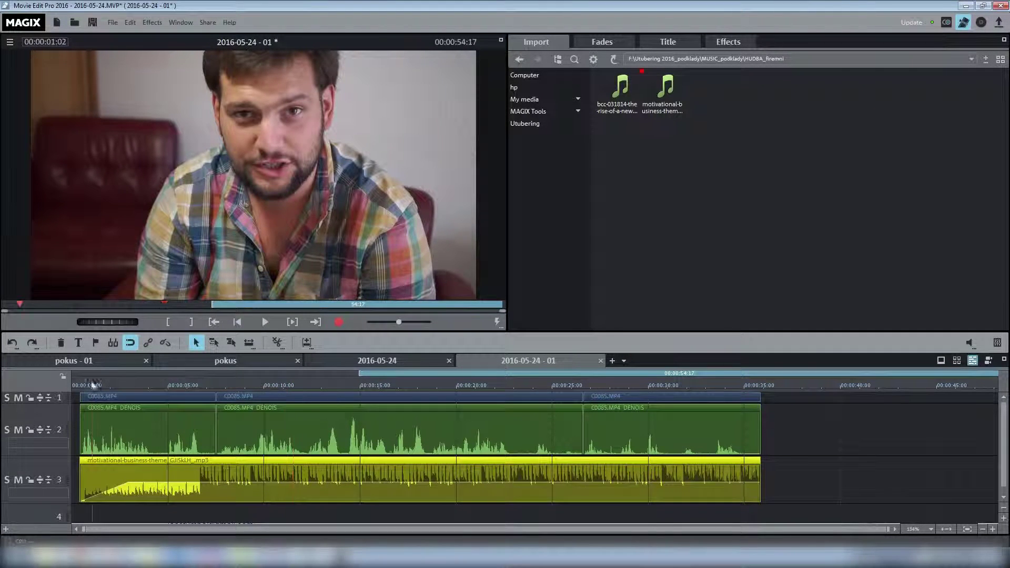
{"action": "key", "text": "space"}
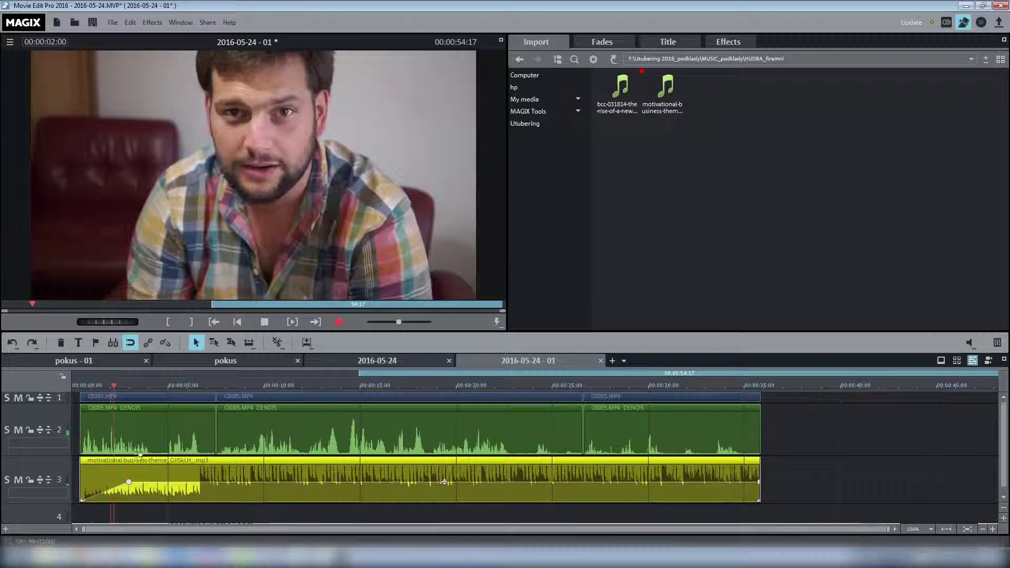
{"action": "key", "text": "space"}
- Try a fade-in of about four seconds on the first segment's audio and fade out the ends of the third segment's audio and the music
{"action": "left_click_drag", "start_coordinate": [86, 431], "coordinate": [156, 421]}
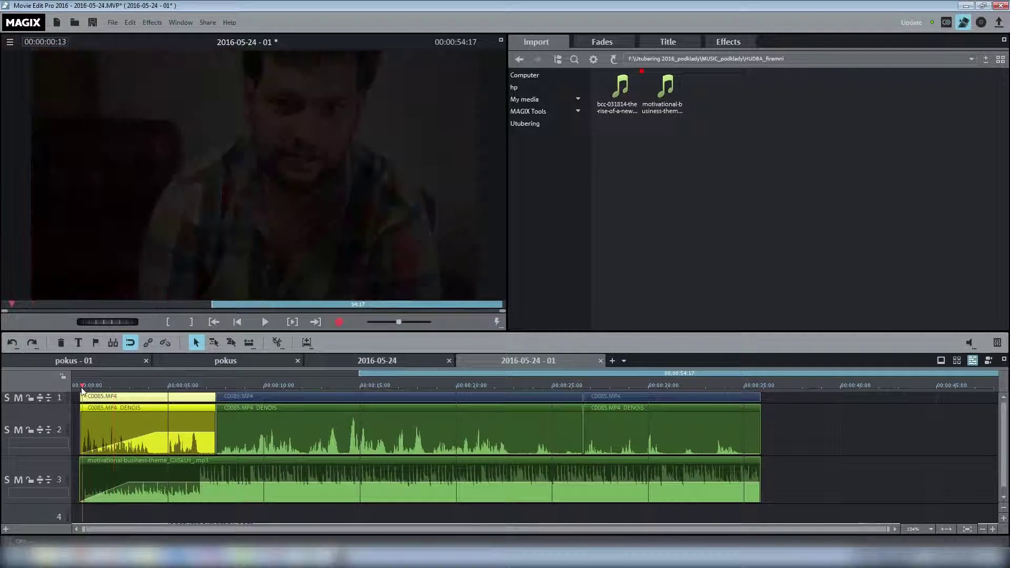
{"action": "left_click", "coordinate": [97, 387]}
{"action": "key", "text": "space"}
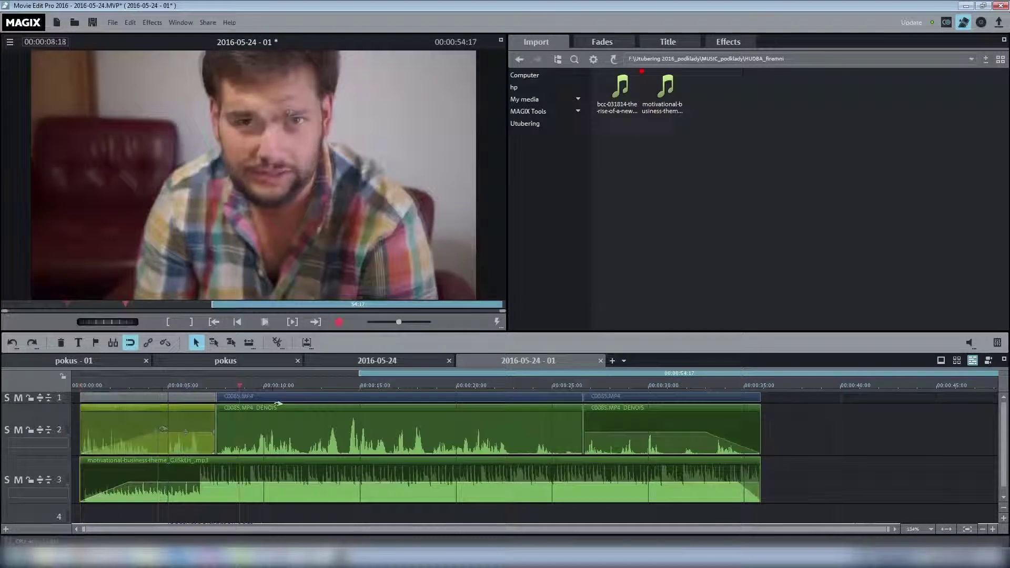
{"action": "left_click", "coordinate": [316, 467]}
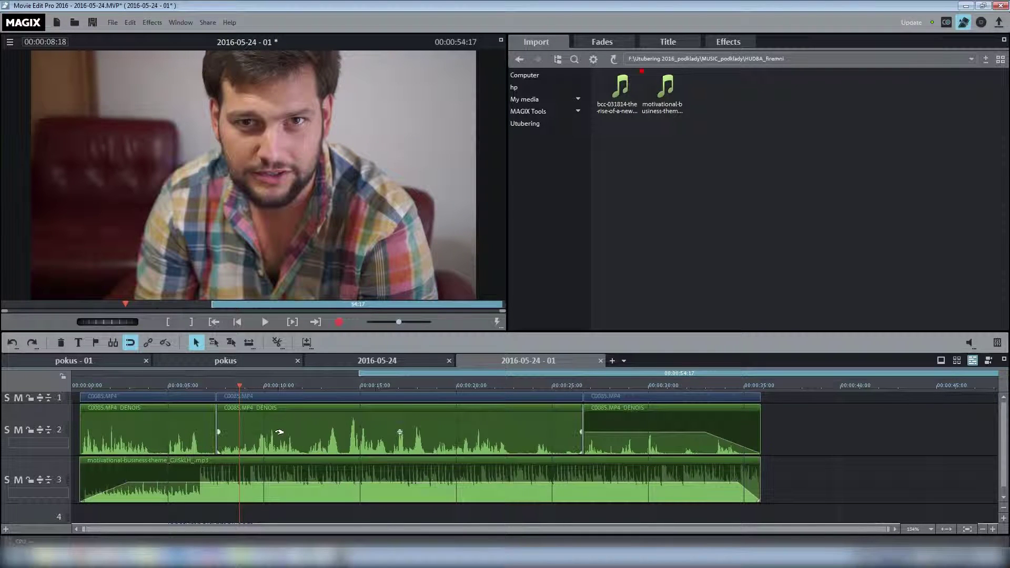
- Open the Echo/Reverb object effects for the second segment's audio on track 2 and reposition the effects window
{"action": "left_click", "coordinate": [274, 431]}
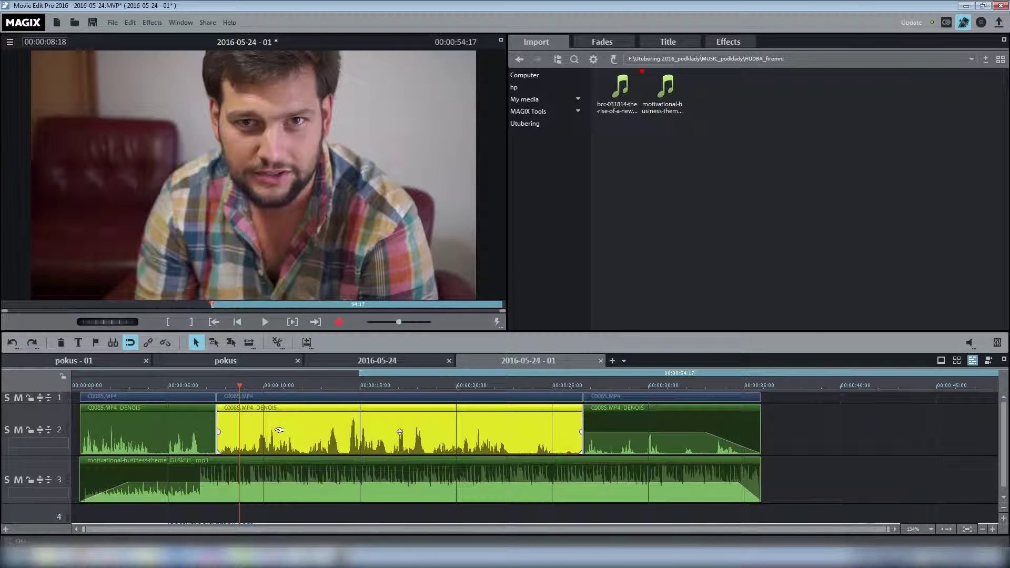
{"action": "right_click", "coordinate": [258, 430]}
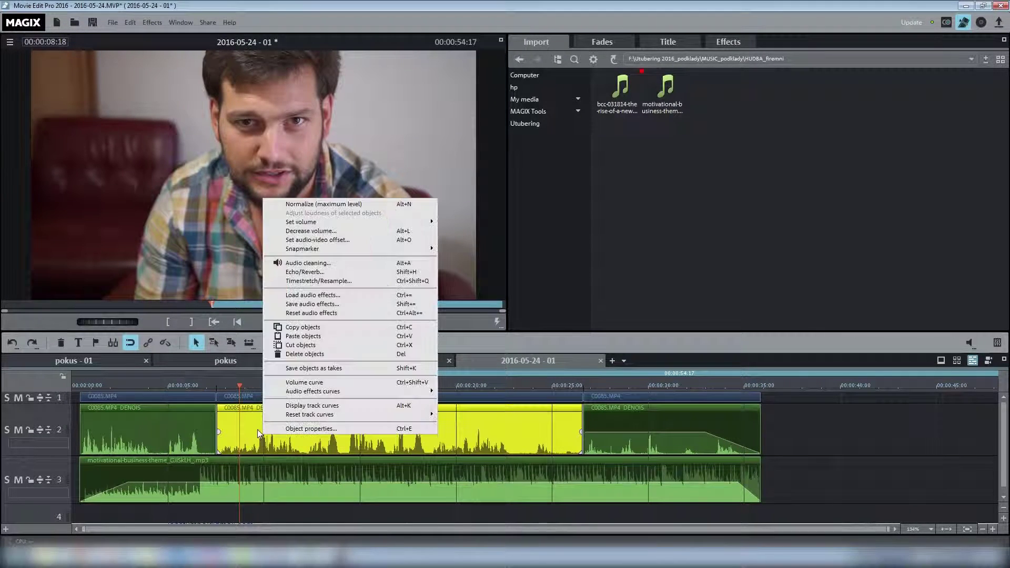
{"action": "left_click", "coordinate": [346, 272]}
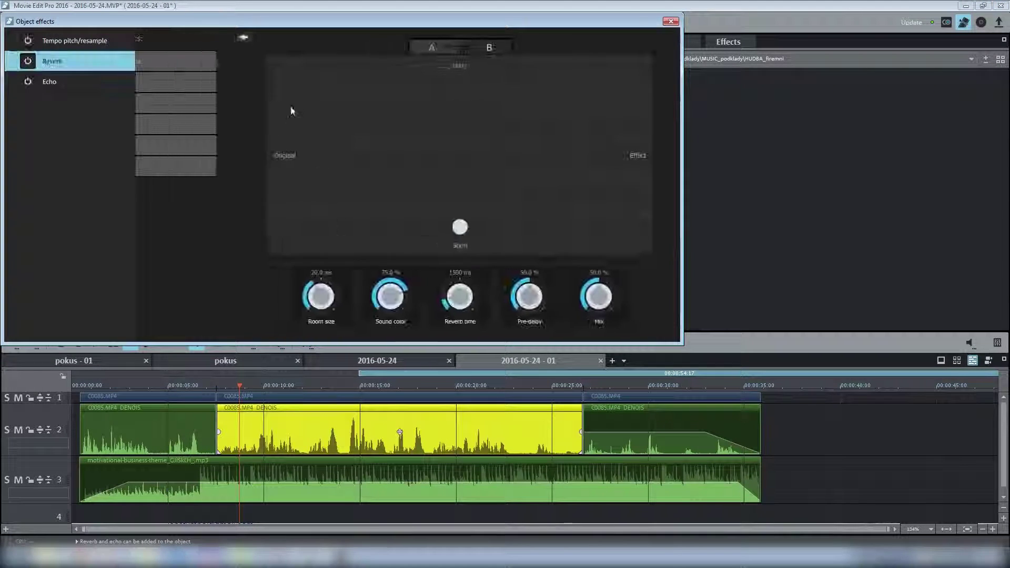
{"action": "left_click_drag", "start_coordinate": [331, 21], "coordinate": [439, 45]}
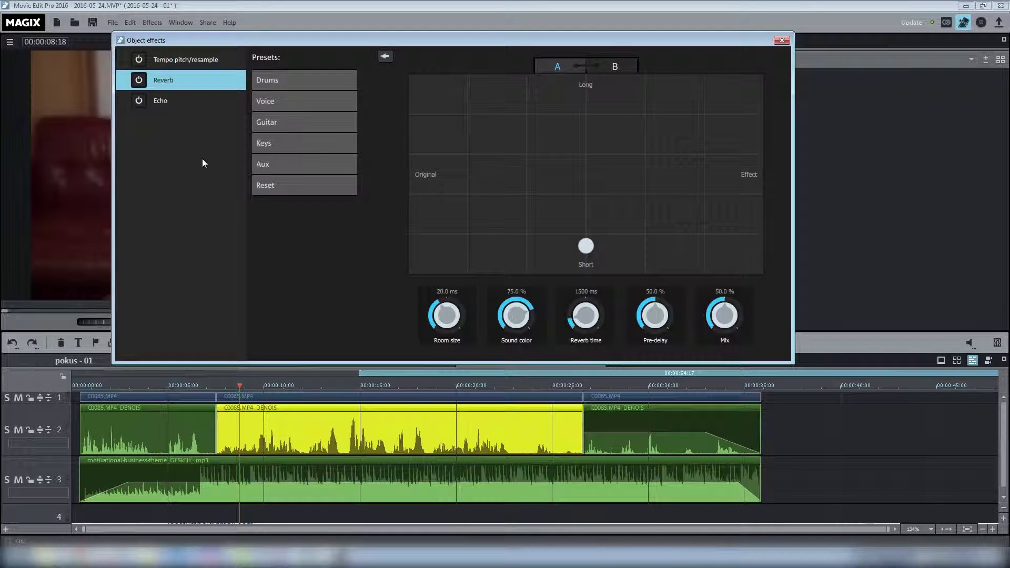
- Try the Robot-like, Multiple echo and Short reflections echo presets on the second segment's audio while playing it back
{"action": "left_click", "coordinate": [182, 105]}
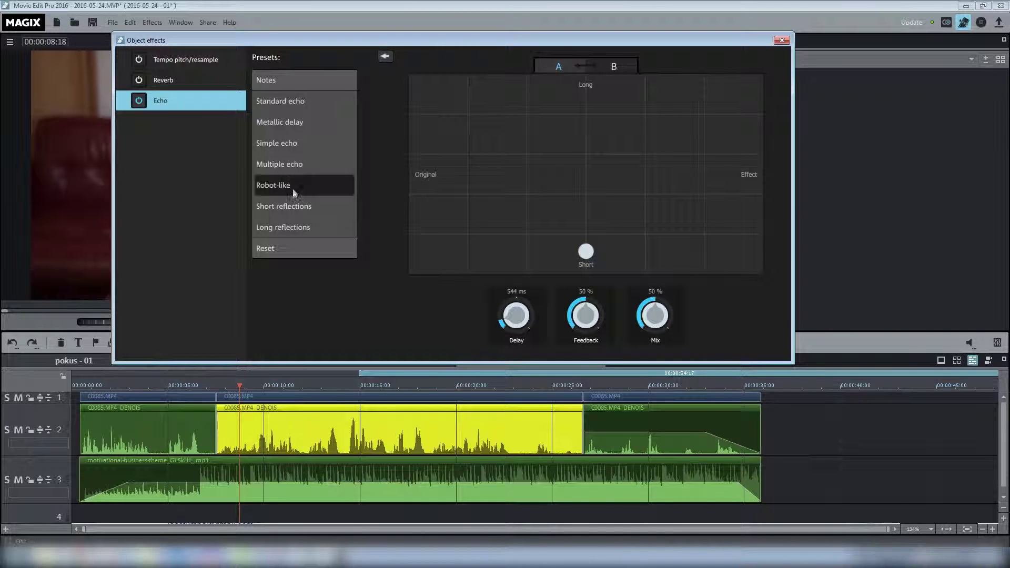
{"action": "left_click", "coordinate": [297, 186]}
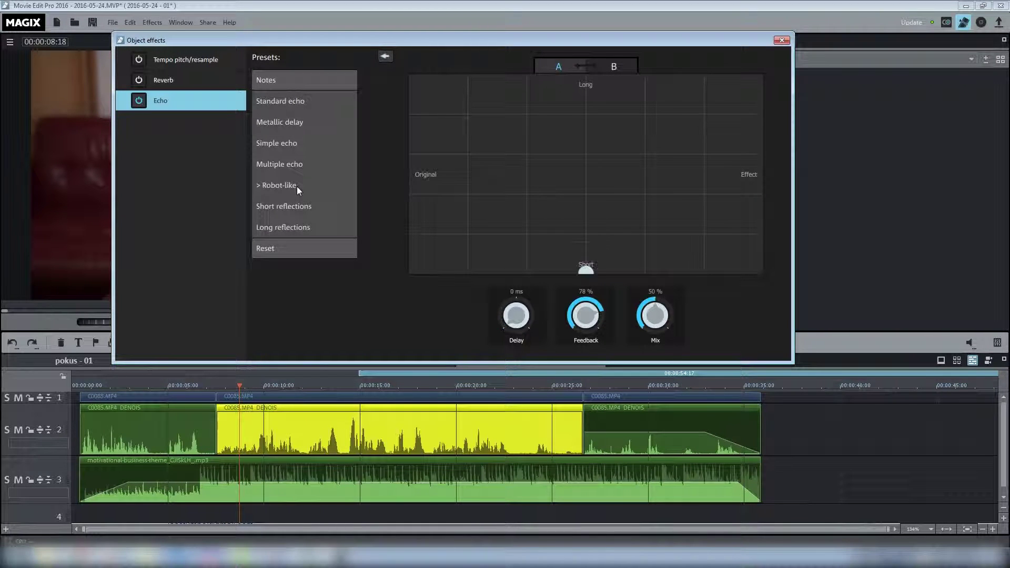
{"action": "left_click", "coordinate": [242, 392]}
{"action": "key", "text": "space"}
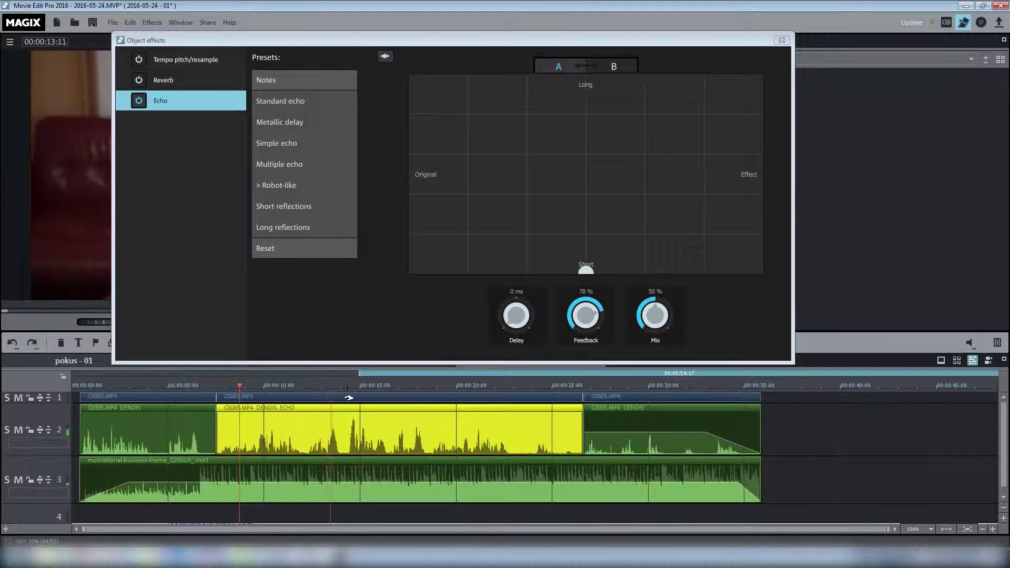
{"action": "left_click", "coordinate": [285, 165]}
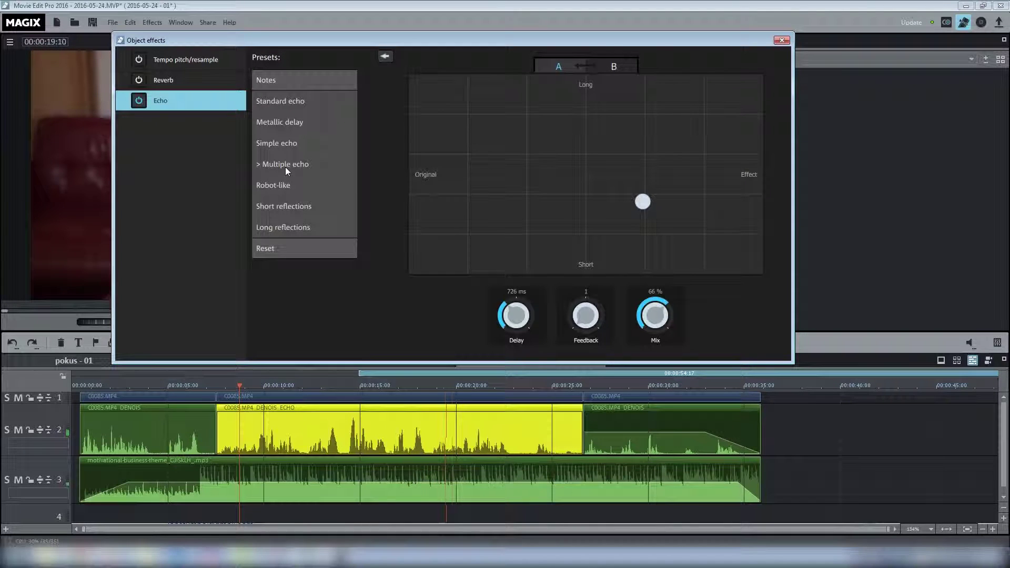
{"action": "left_click", "coordinate": [286, 212]}
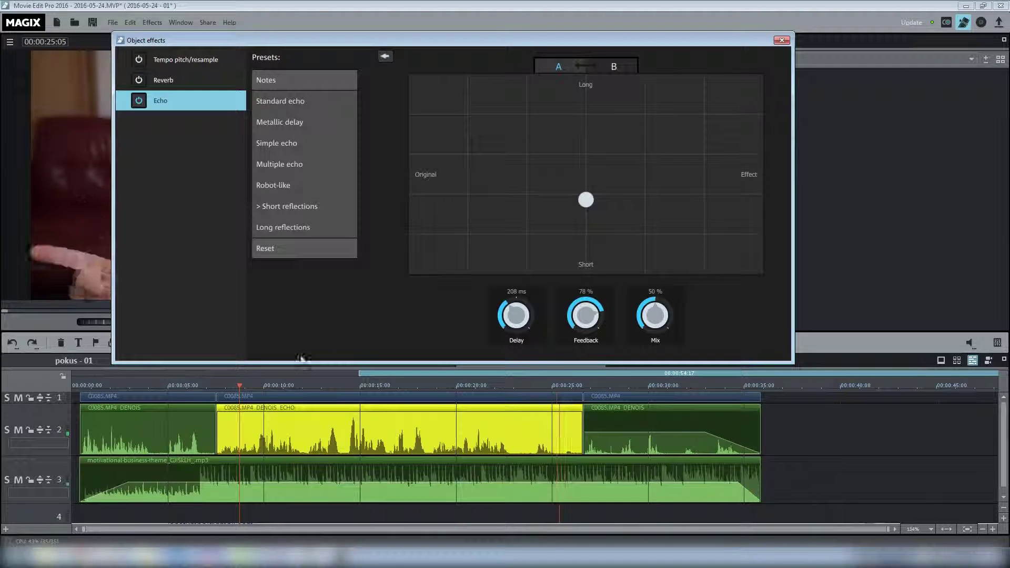
- Switch to the Reverb effect and try the presets Drums: Snare reverb plate B and Drums: Empty hall during playback
{"action": "left_click", "coordinate": [200, 80]}
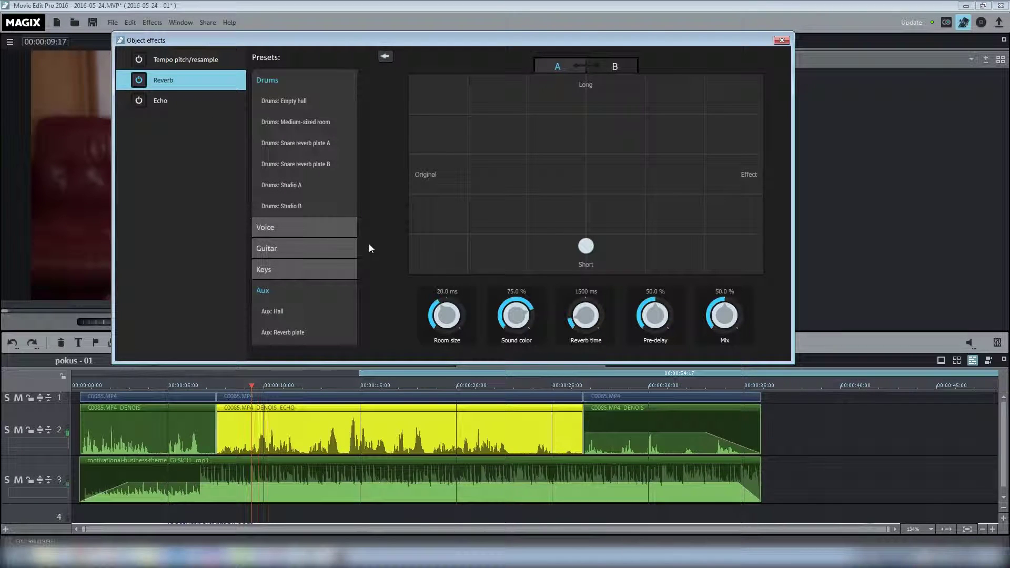
{"action": "left_click", "coordinate": [305, 164]}
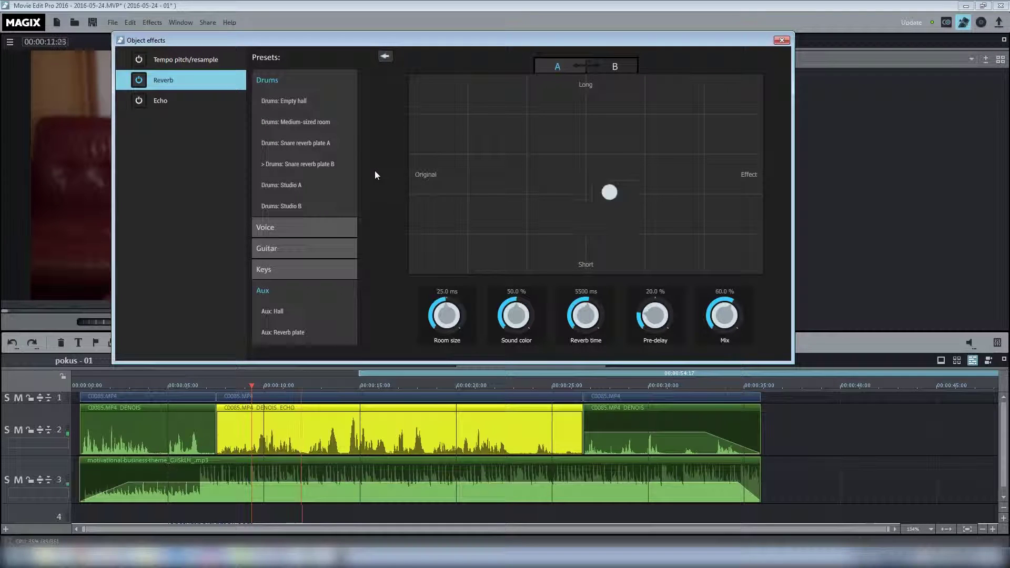
{"action": "left_click", "coordinate": [305, 102]}
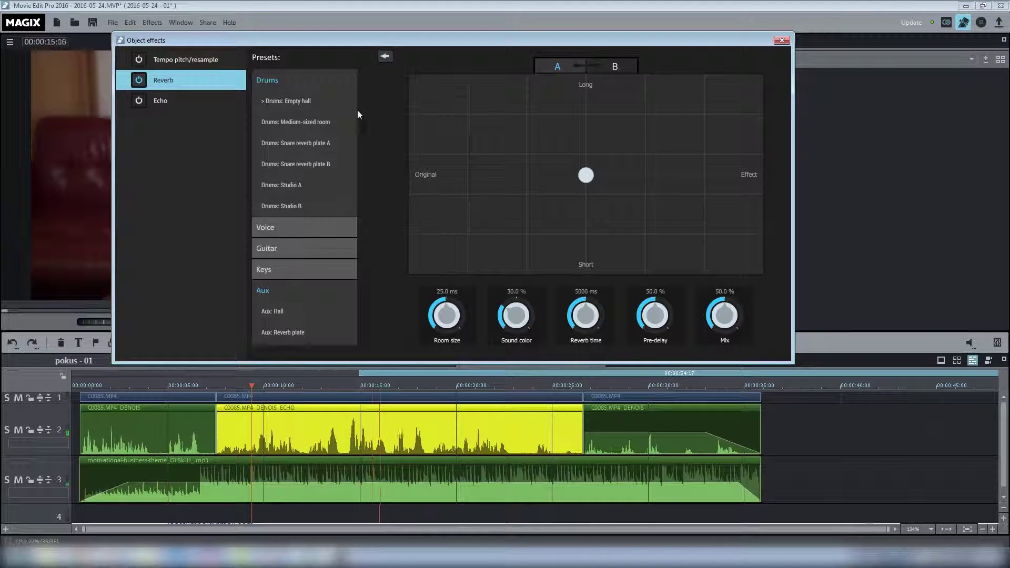
- Try the Voice: Early reflections reverb preset, apply Voice: Studio reverb plate A instead, and close the object effects
{"action": "left_click", "coordinate": [305, 234]}
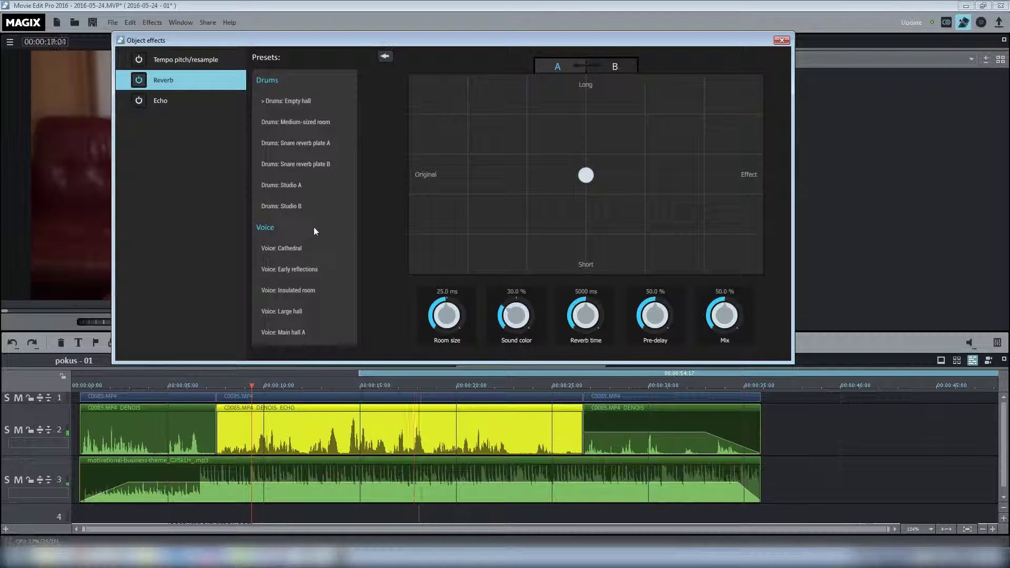
{"action": "left_click", "coordinate": [340, 268]}
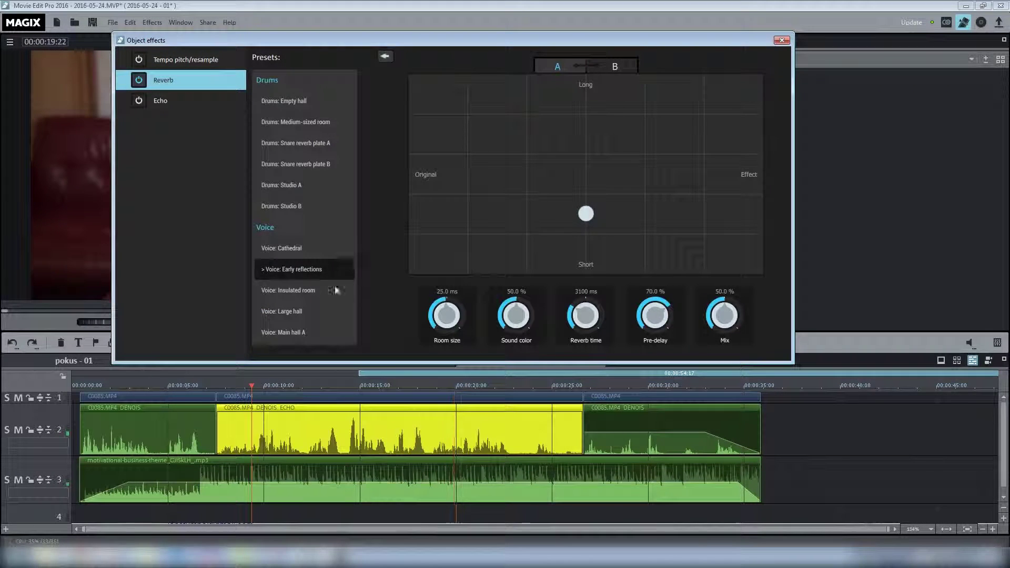
{"action": "scroll", "coordinate": [333, 304], "scroll_direction": "down", "scroll_amount": 5}
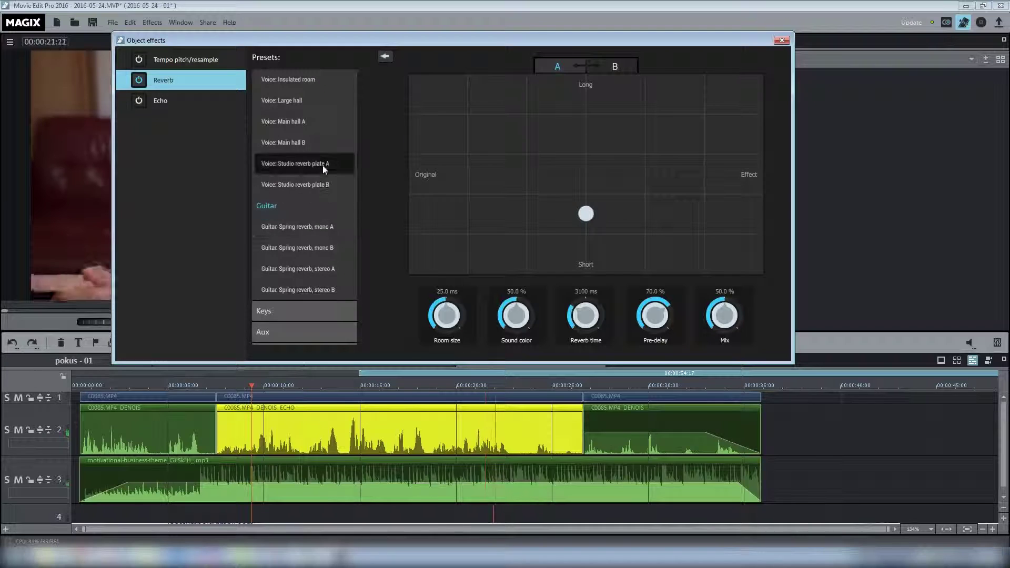
{"action": "left_click", "coordinate": [322, 165]}
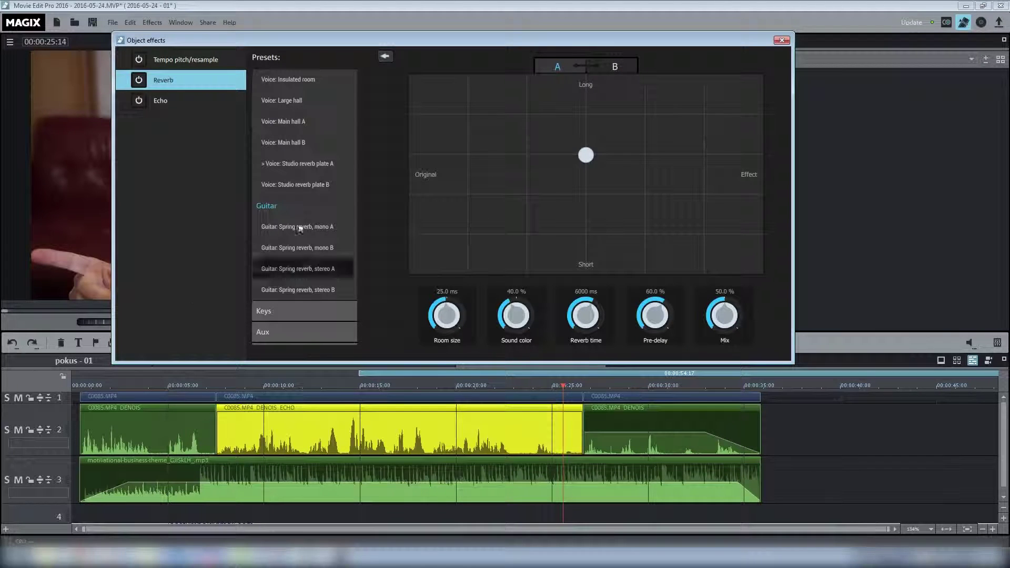
{"action": "left_click_drag", "start_coordinate": [434, 54], "coordinate": [461, 48]}
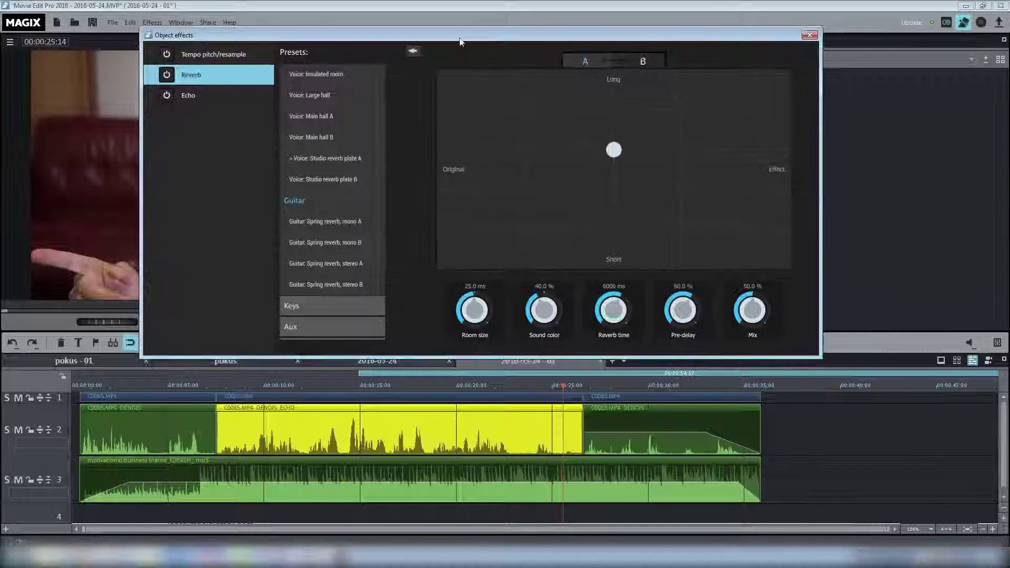
{"action": "left_click", "coordinate": [809, 35]}
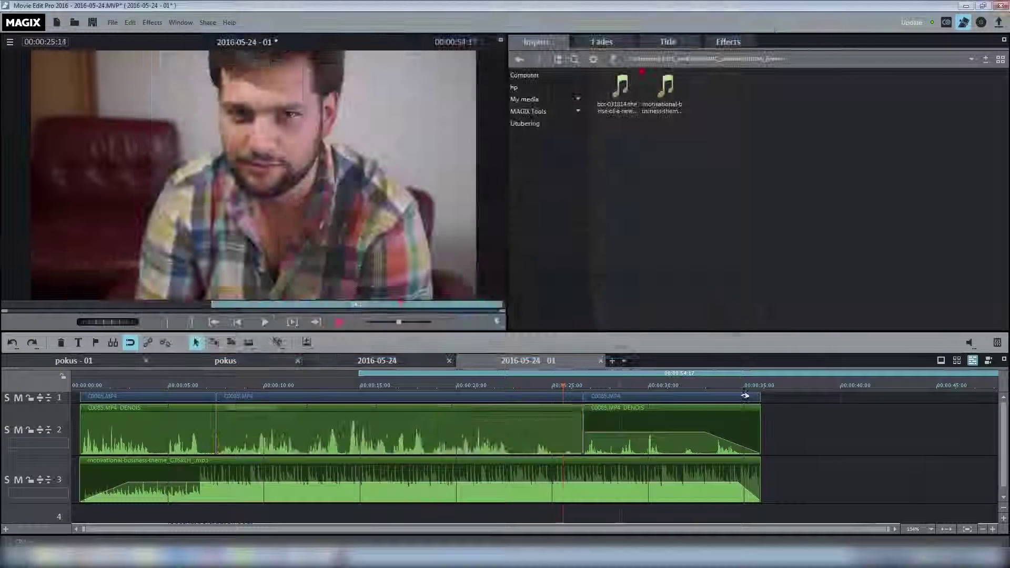